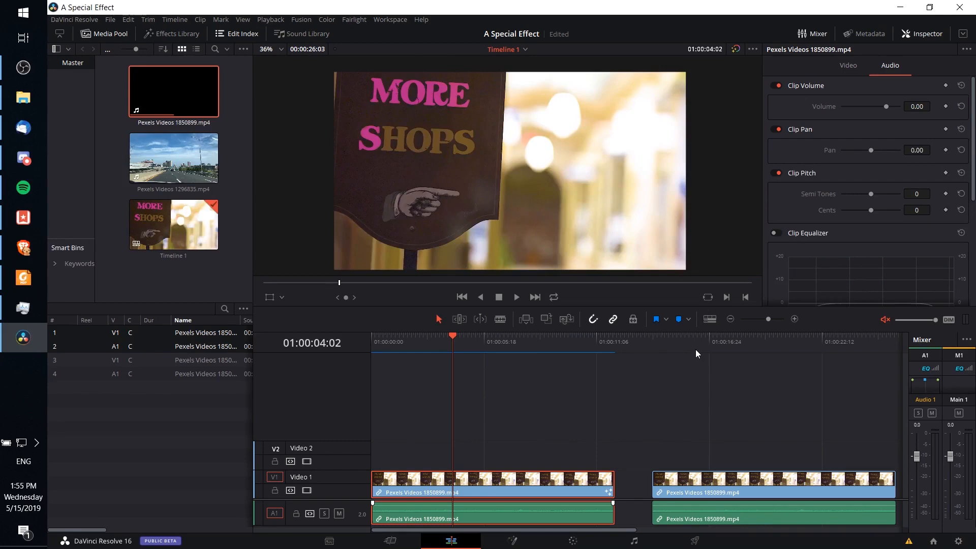
Move the playhead to 01:00:16:03 over the second timeline clip, select that clip and open it in the Color workspace
{"action": "left_click", "coordinate": [695, 350]}
{"action": "left_click", "coordinate": [752, 478]}
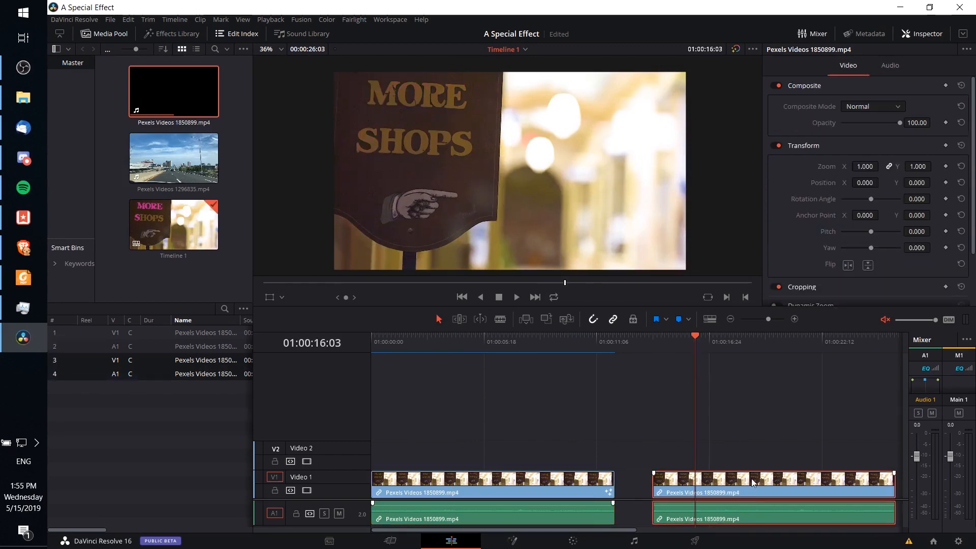
{"action": "scroll", "coordinate": [786, 444], "scroll_direction": "right", "scroll_amount": 5}
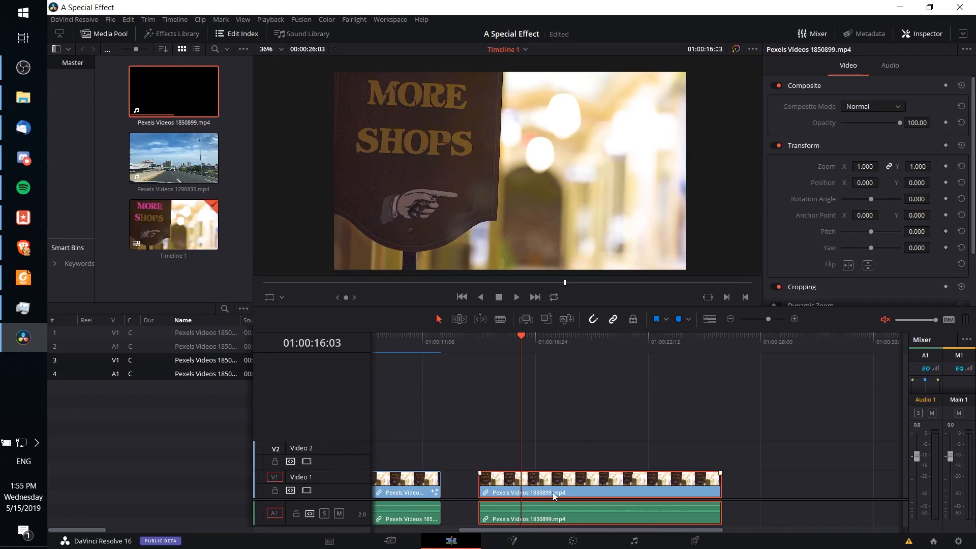
{"action": "left_click", "coordinate": [573, 541]}
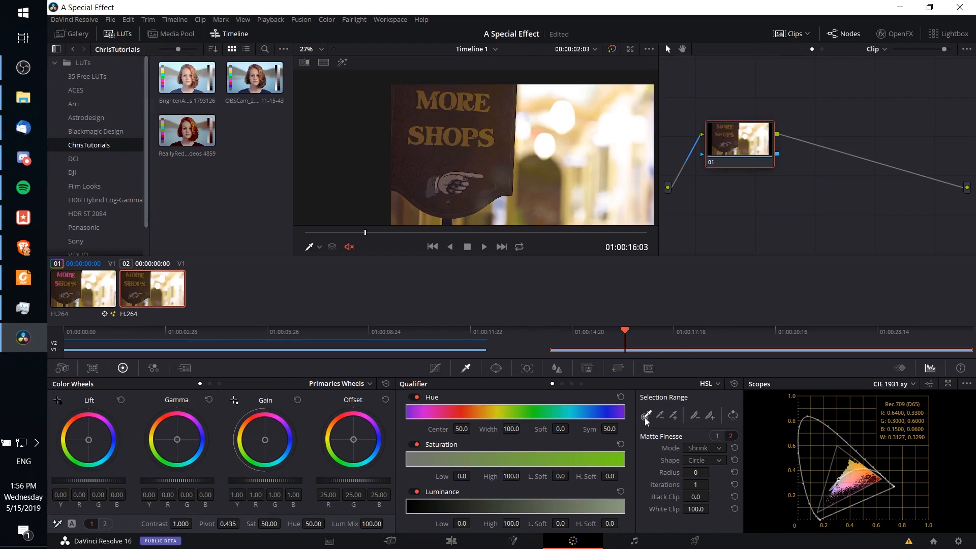
Sample the sign's gold lettering with the HSL qualifier, and enlarge and reposition node 01 in the node graph
{"action": "left_click", "coordinate": [469, 130]}
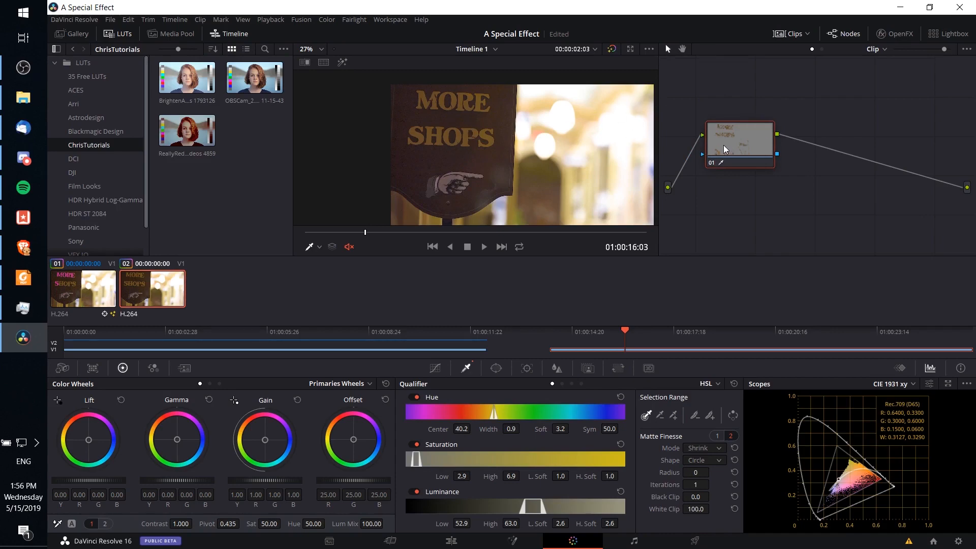
{"action": "scroll", "coordinate": [724, 145], "scroll_direction": "up", "scroll_amount": 2}
{"action": "left_click_drag", "start_coordinate": [944, 49], "coordinate": [961, 49]}
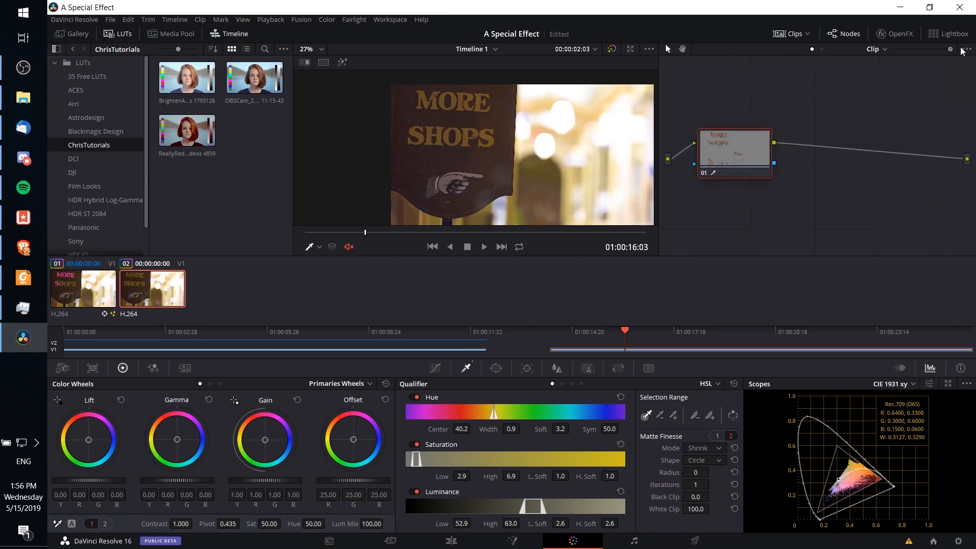
{"action": "left_click_drag", "start_coordinate": [731, 140], "coordinate": [774, 146]}
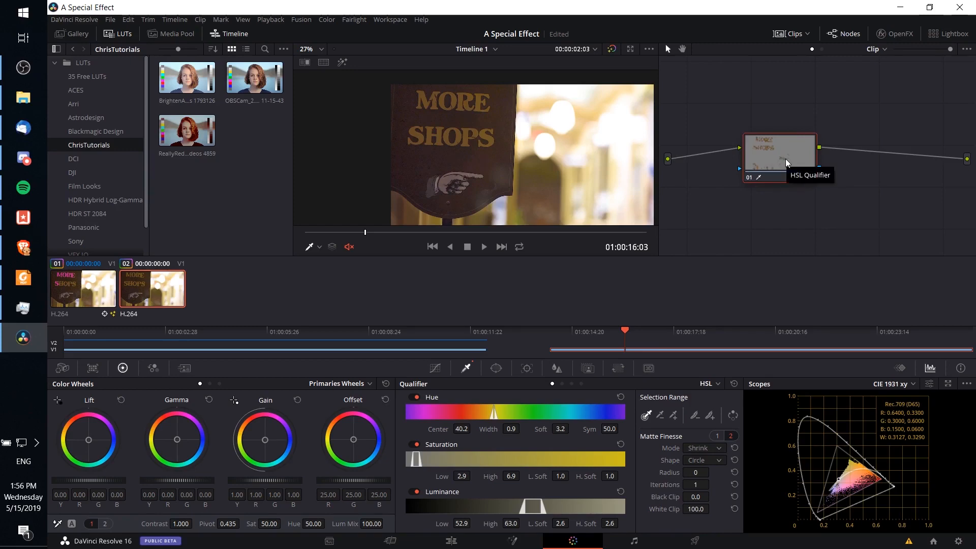
{"action": "scroll", "coordinate": [496, 125], "scroll_direction": "up", "scroll_amount": 2}
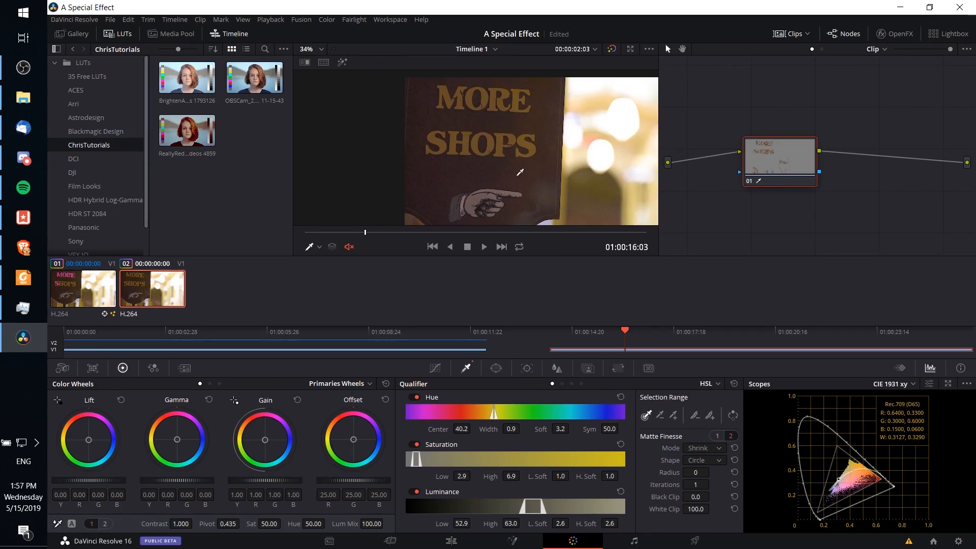
Switch the qualifier to RGB mode and sample the gold lettering of the word SHOPS on the sign
{"action": "left_click", "coordinate": [562, 384]}
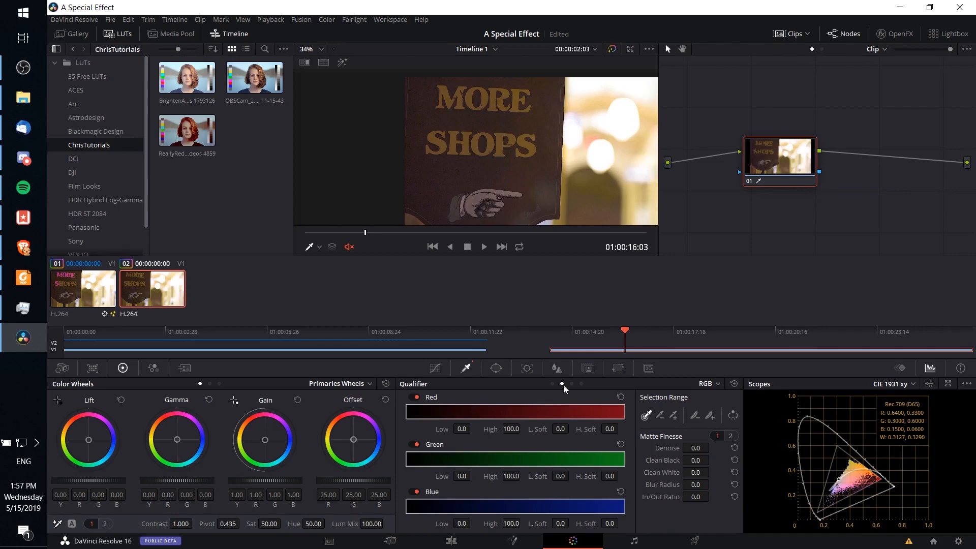
{"action": "left_click", "coordinate": [503, 142]}
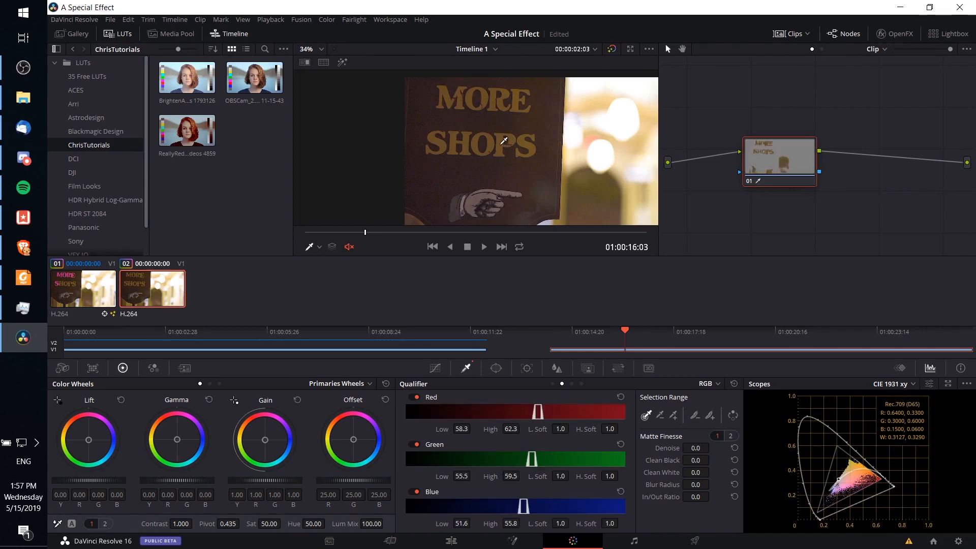
{"action": "scroll", "coordinate": [504, 141], "scroll_direction": "up", "scroll_amount": 3}
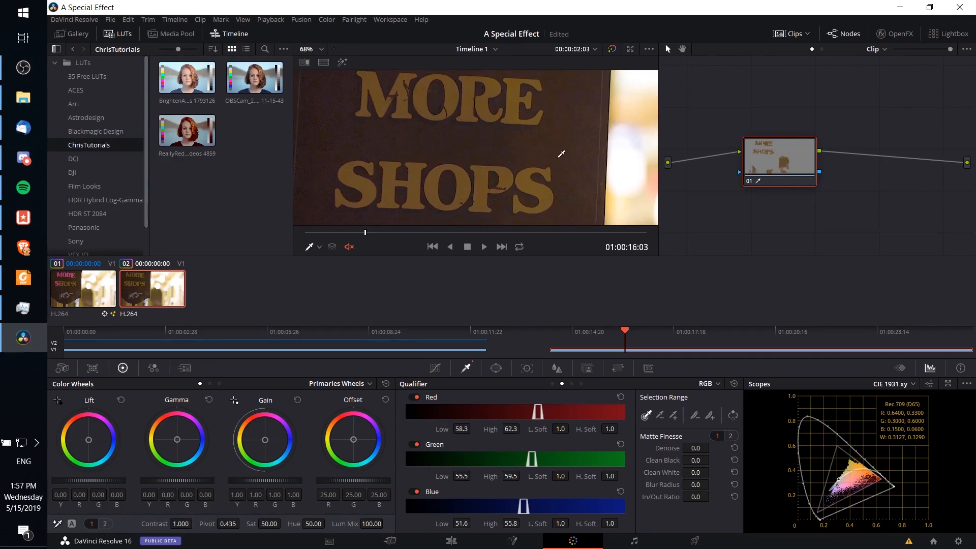
{"action": "scroll", "coordinate": [562, 153], "scroll_direction": "down", "scroll_amount": 1}
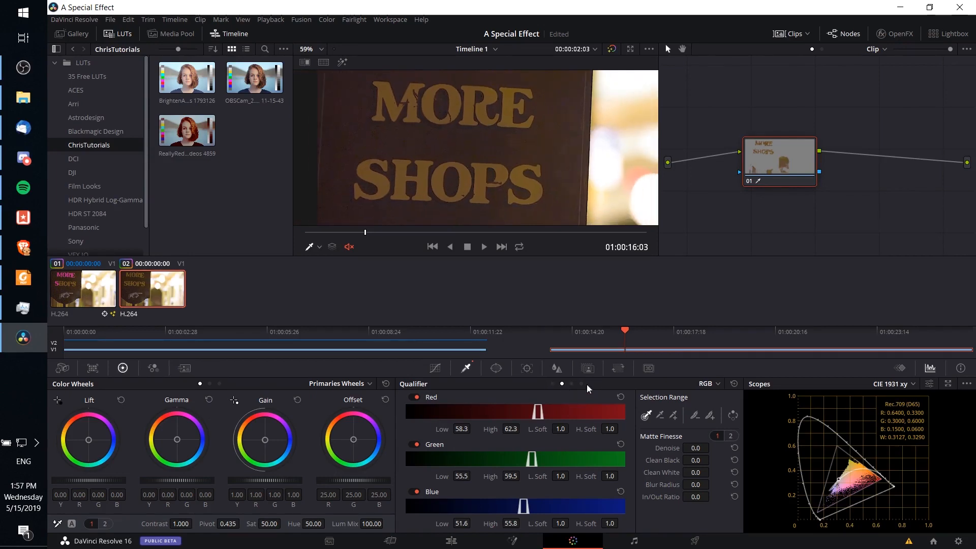
{"action": "left_click", "coordinate": [718, 384]}
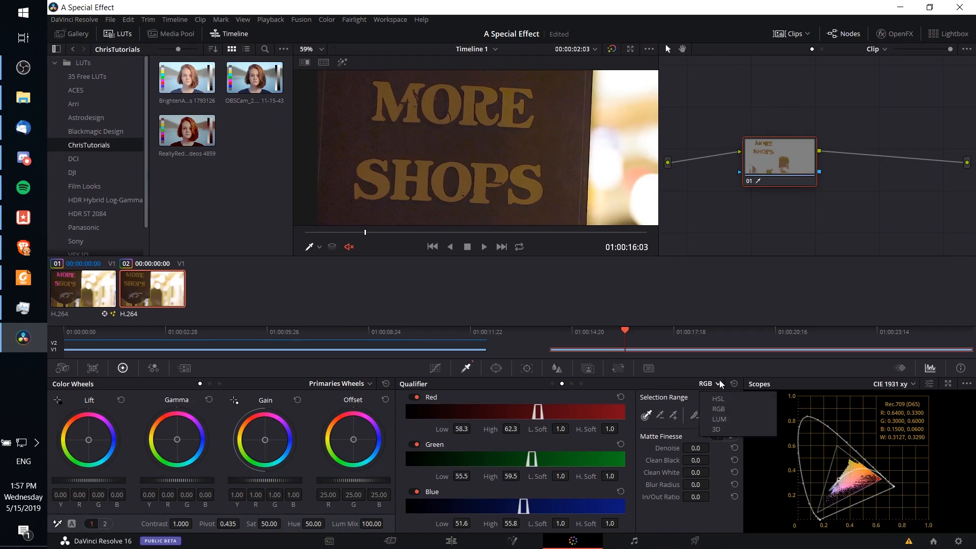
{"action": "left_click", "coordinate": [741, 300]}
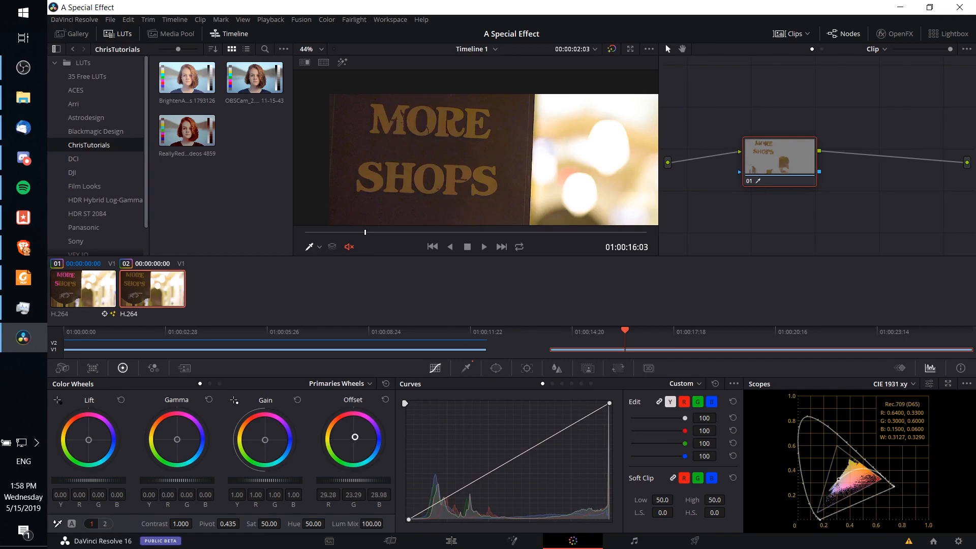
Shift the Offset color wheel toward blue, to about R -3.02, G 29.35, B 62.28, for the qualified lettering
{"action": "left_click_drag", "start_coordinate": [355, 437], "coordinate": [369, 452]}
{"action": "scroll", "coordinate": [497, 111], "scroll_direction": "up", "scroll_amount": 2}
{"action": "scroll", "coordinate": [527, 132], "scroll_direction": "down", "scroll_amount": 4}
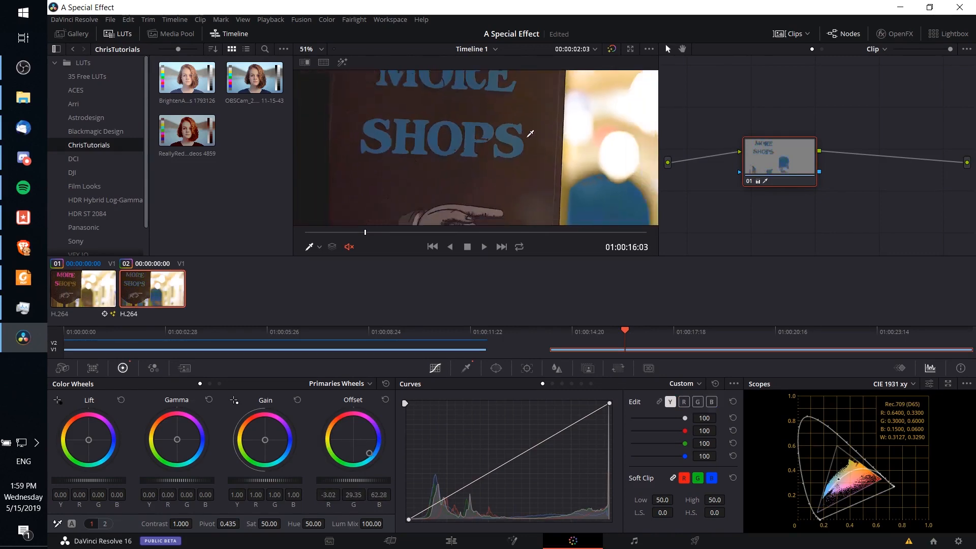
Examine how the color change affects the sign lettering and the blurred background across the frame
{"action": "left_click_drag", "start_coordinate": [491, 141], "coordinate": [541, 145]}
{"action": "scroll", "coordinate": [576, 172], "scroll_direction": "down", "scroll_amount": 1}
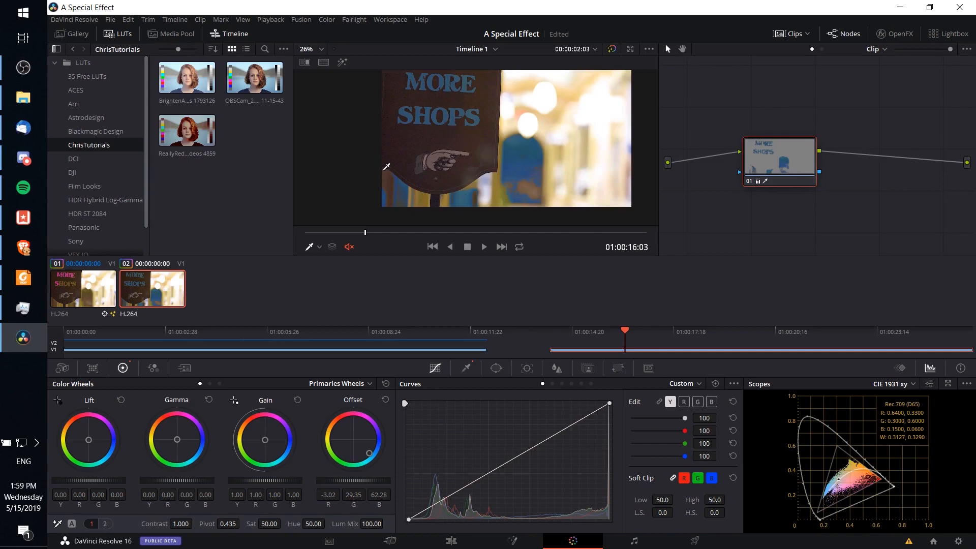
{"action": "left_click_drag", "start_coordinate": [482, 140], "coordinate": [501, 168]}
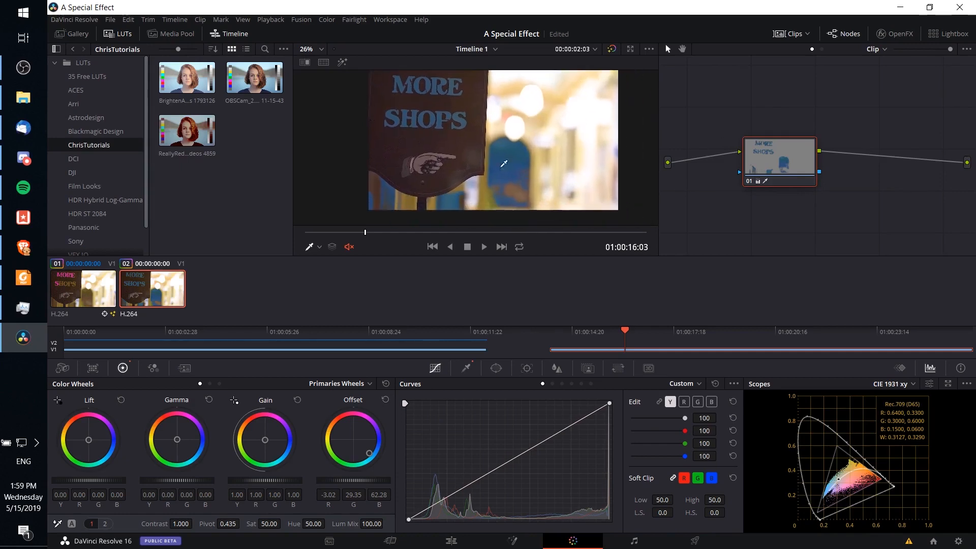
{"action": "scroll", "coordinate": [459, 181], "scroll_direction": "up", "scroll_amount": 1}
{"action": "left_click_drag", "start_coordinate": [473, 137], "coordinate": [483, 174]}
{"action": "scroll", "coordinate": [523, 207], "scroll_direction": "down", "scroll_amount": 1}
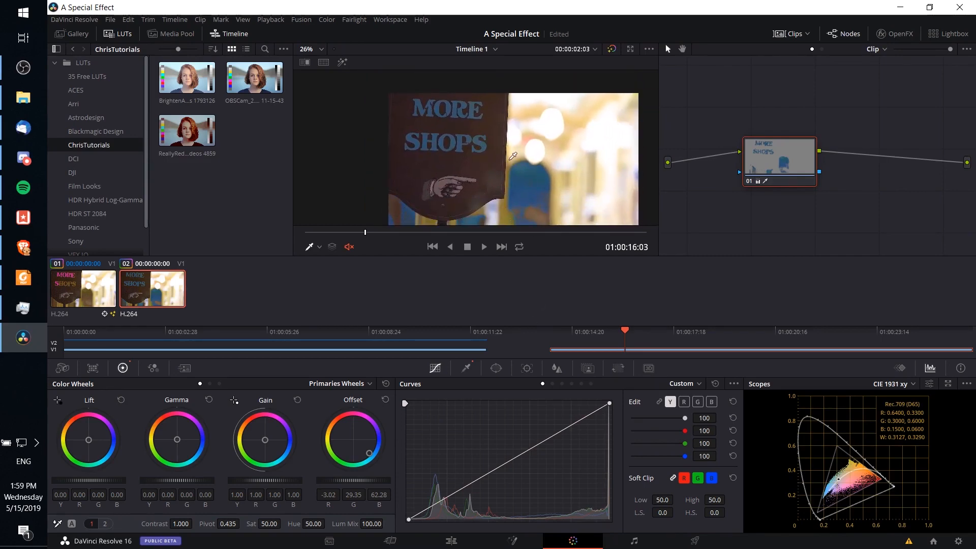
{"action": "left_click_drag", "start_coordinate": [513, 156], "coordinate": [495, 152]}
Draw a closed four-point curve window around the words MORE and SHOPS on the sign
{"action": "left_click", "coordinate": [495, 369]}
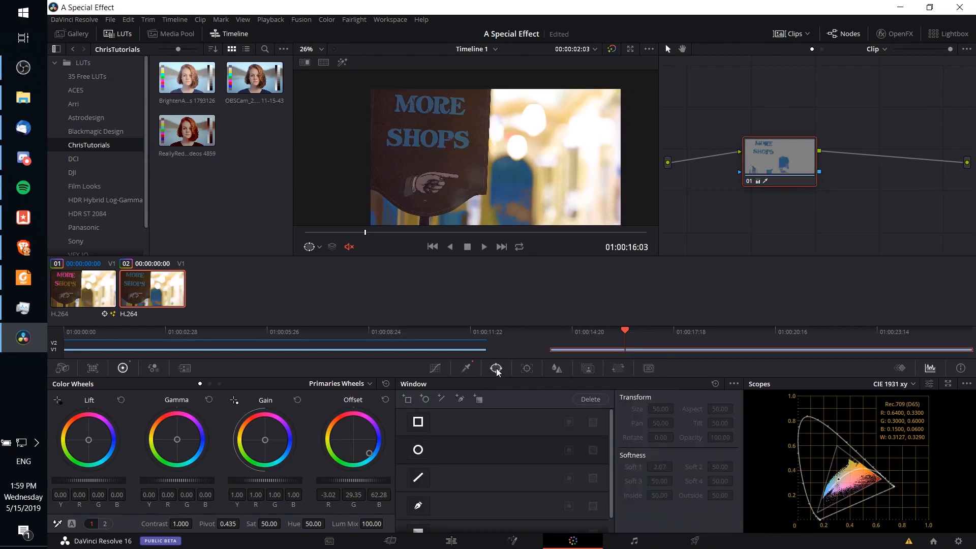
{"action": "scroll", "coordinate": [445, 490], "scroll_direction": "down", "scroll_amount": 1}
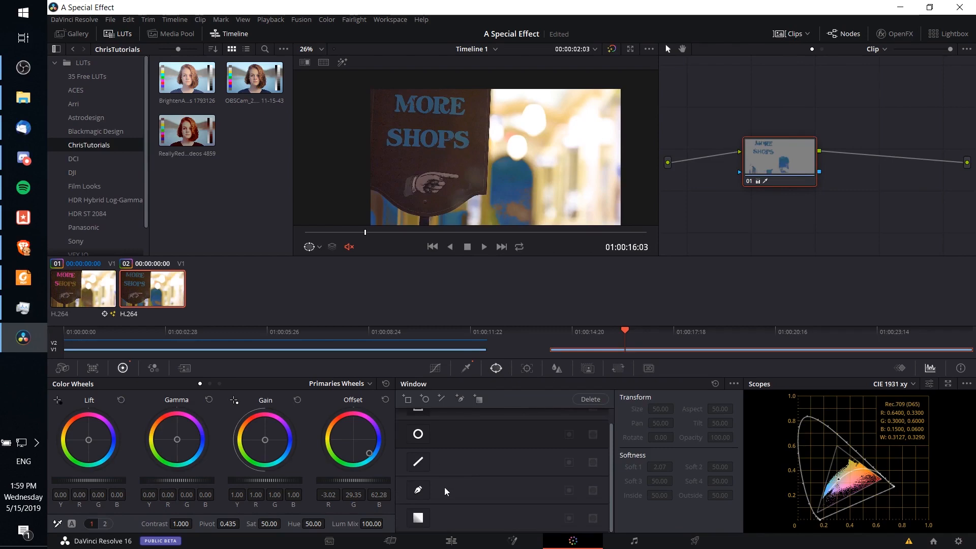
{"action": "left_click", "coordinate": [418, 490]}
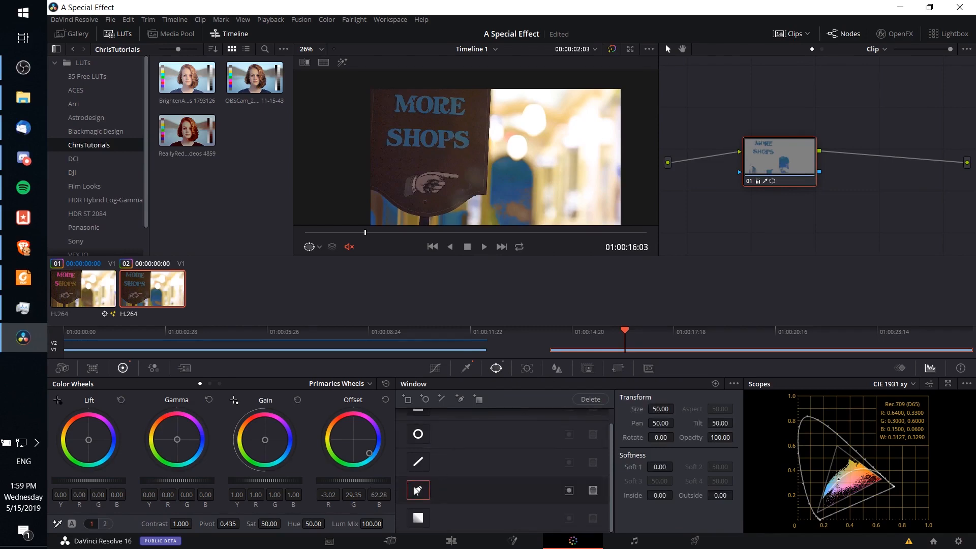
{"action": "scroll", "coordinate": [435, 168], "scroll_direction": "up", "scroll_amount": 2}
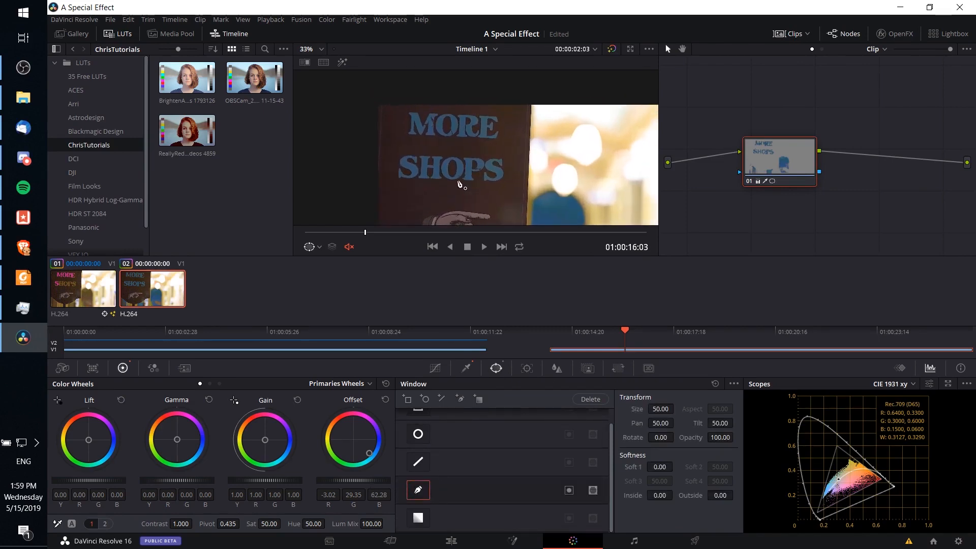
{"action": "scroll", "coordinate": [461, 184], "scroll_direction": "up", "scroll_amount": 2}
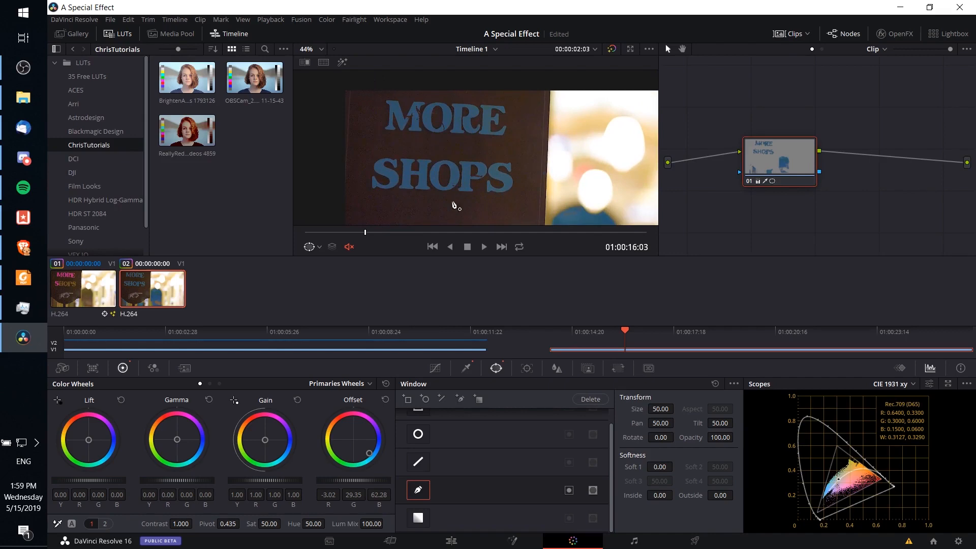
{"action": "left_click_drag", "start_coordinate": [379, 194], "coordinate": [400, 200]}
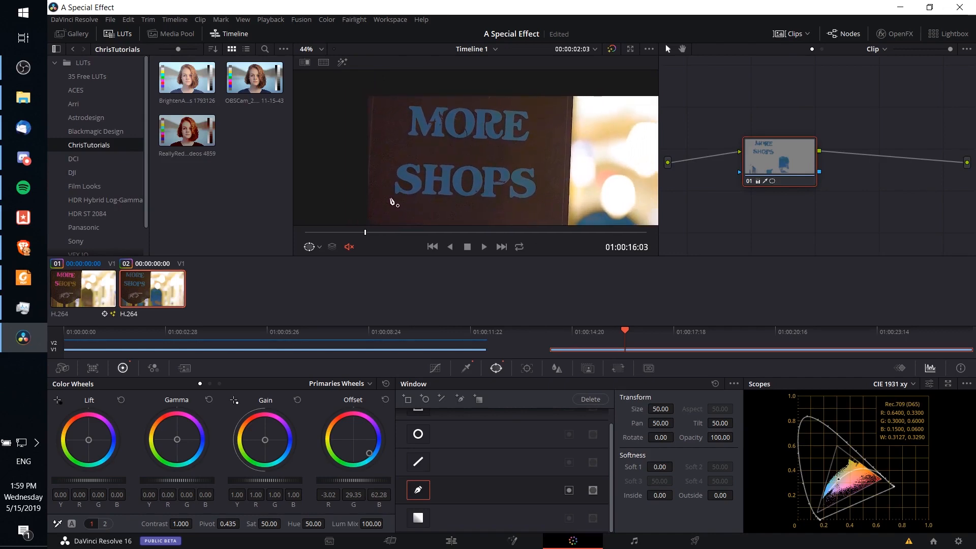
{"action": "left_click_drag", "start_coordinate": [391, 202], "coordinate": [385, 199]}
{"action": "scroll", "coordinate": [527, 445], "scroll_direction": "up", "scroll_amount": 1}
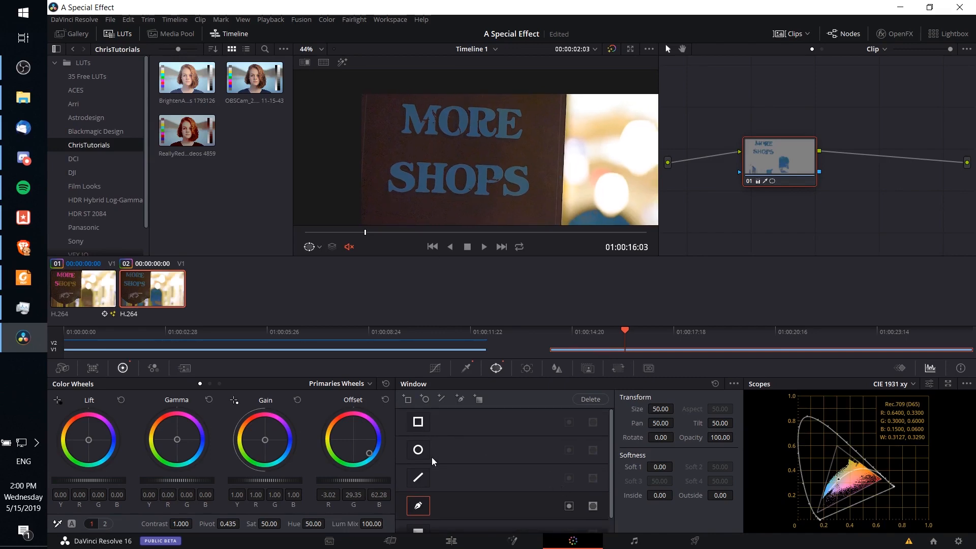
{"action": "left_click", "coordinate": [383, 193]}
{"action": "left_click", "coordinate": [400, 98]}
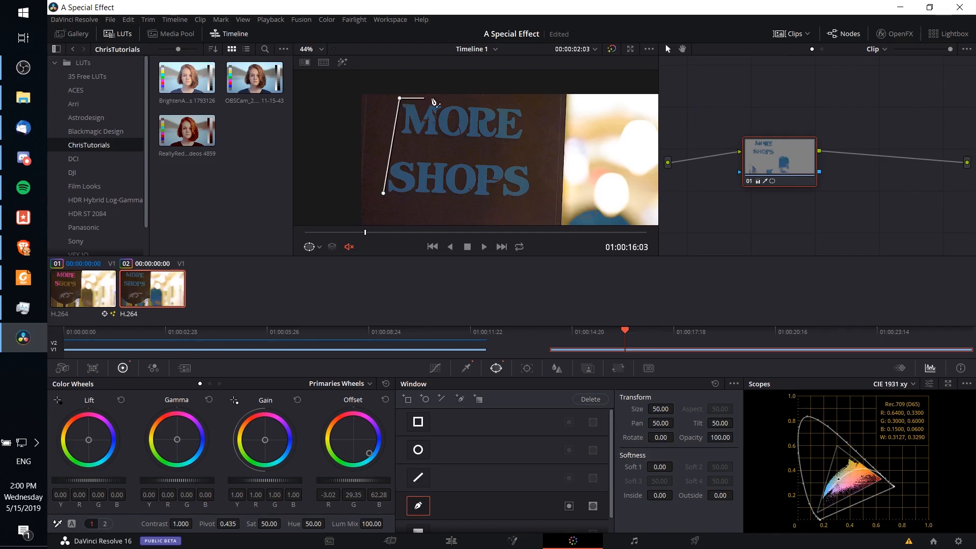
{"action": "left_click", "coordinate": [527, 105]}
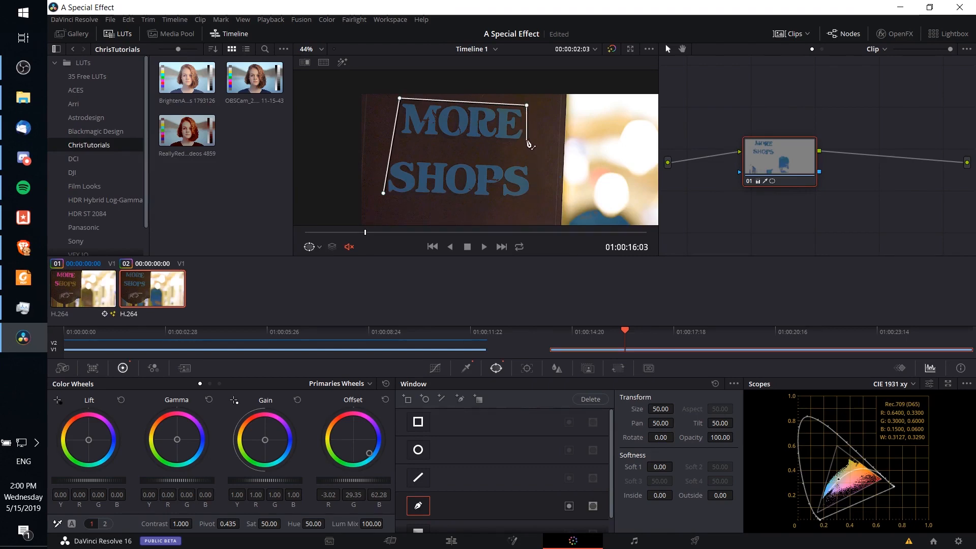
{"action": "left_click", "coordinate": [536, 201]}
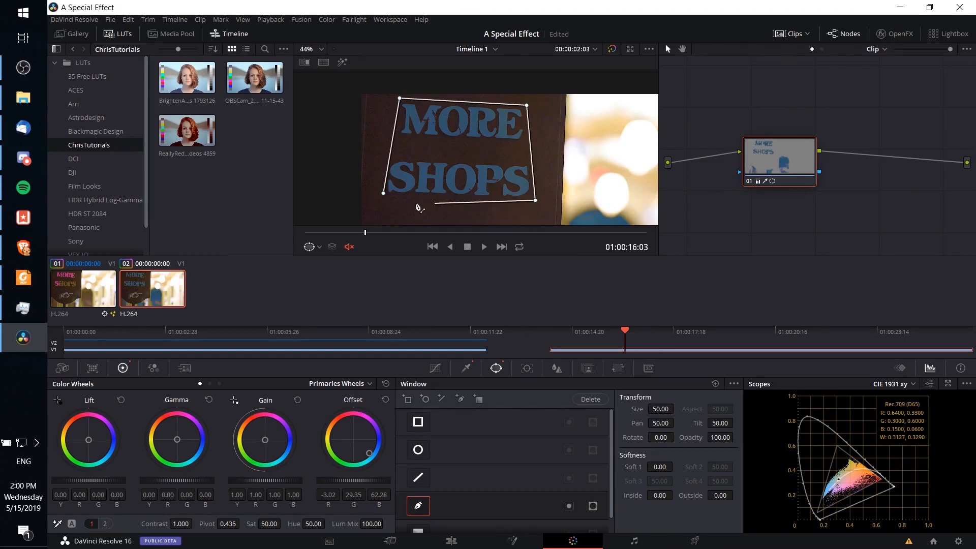
{"action": "left_click", "coordinate": [384, 195]}
Inspect the edges of the curve window around both words and turn that window off
{"action": "scroll", "coordinate": [481, 149], "scroll_direction": "up", "scroll_amount": 2}
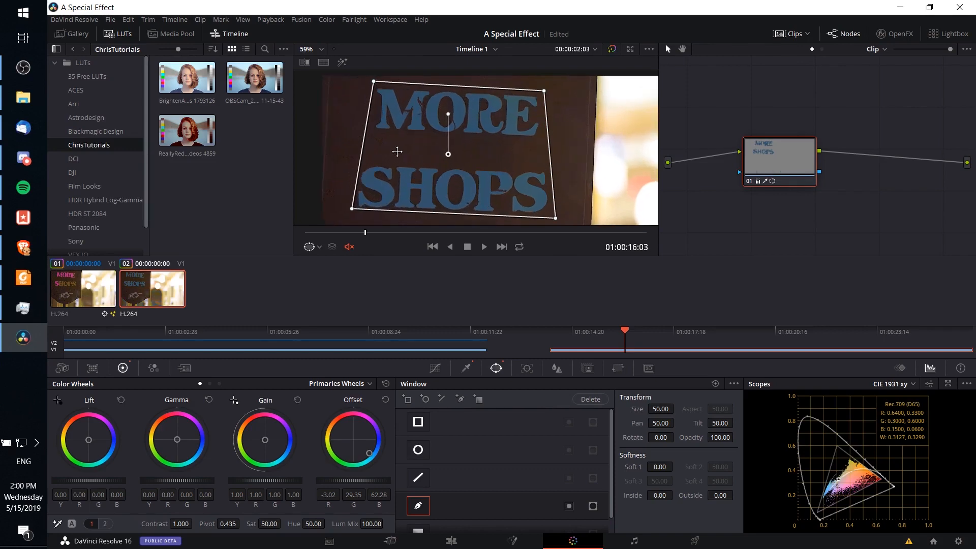
{"action": "scroll", "coordinate": [397, 151], "scroll_direction": "up", "scroll_amount": 2}
{"action": "left_click_drag", "start_coordinate": [365, 114], "coordinate": [373, 141]}
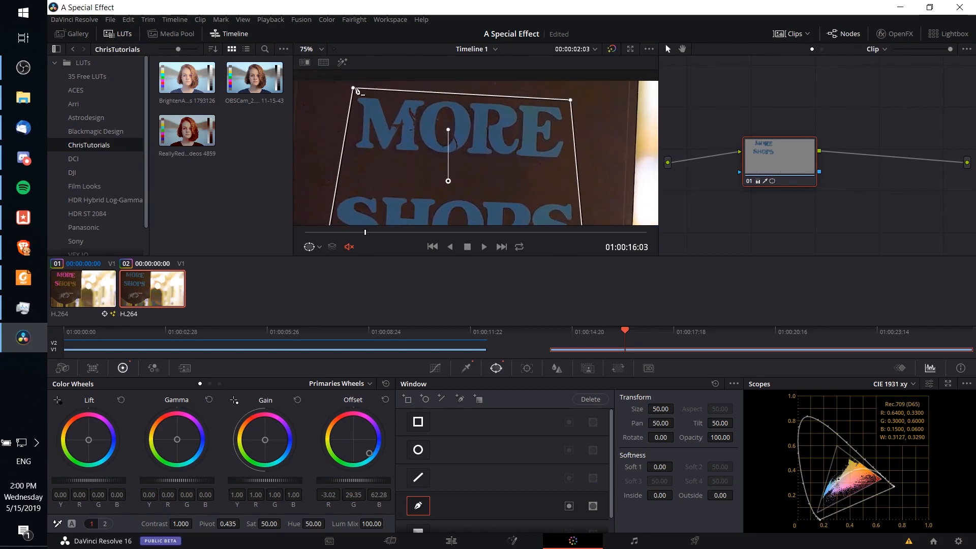
{"action": "left_click_drag", "start_coordinate": [533, 165], "coordinate": [532, 129]}
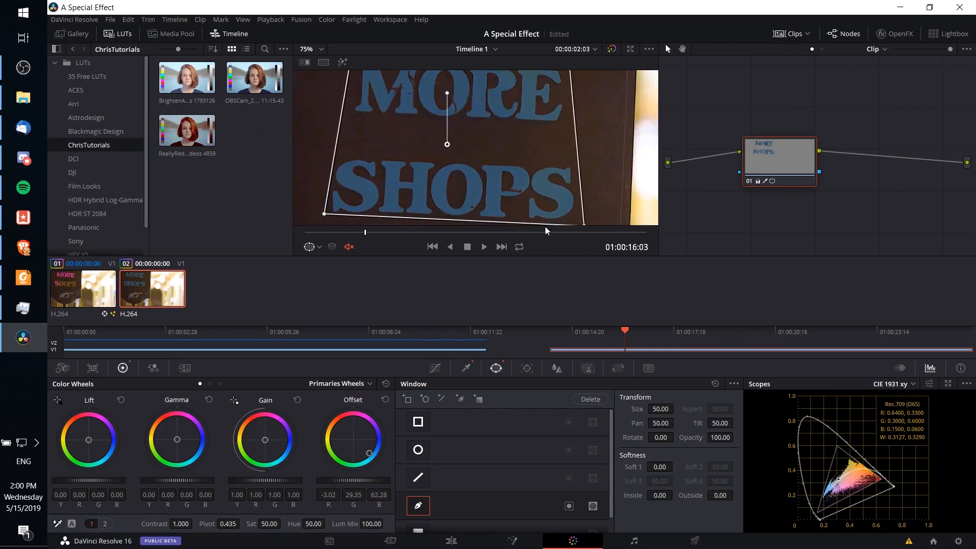
{"action": "scroll", "coordinate": [531, 147], "scroll_direction": "down", "scroll_amount": 5}
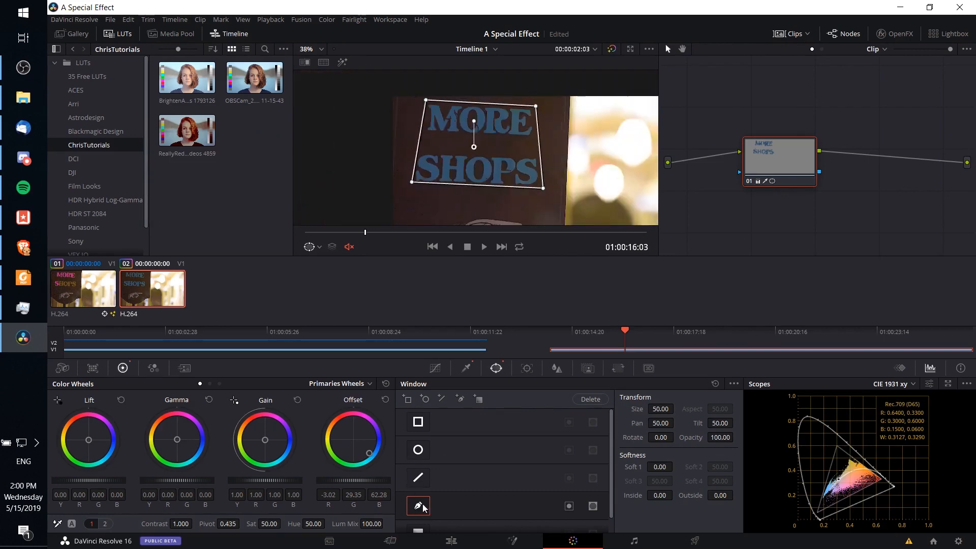
{"action": "left_click", "coordinate": [424, 506]}
Add a new curve window, draw it with four points closely around the word MORE, and move its upper corners outward
{"action": "scroll", "coordinate": [433, 514], "scroll_direction": "down", "scroll_amount": 1}
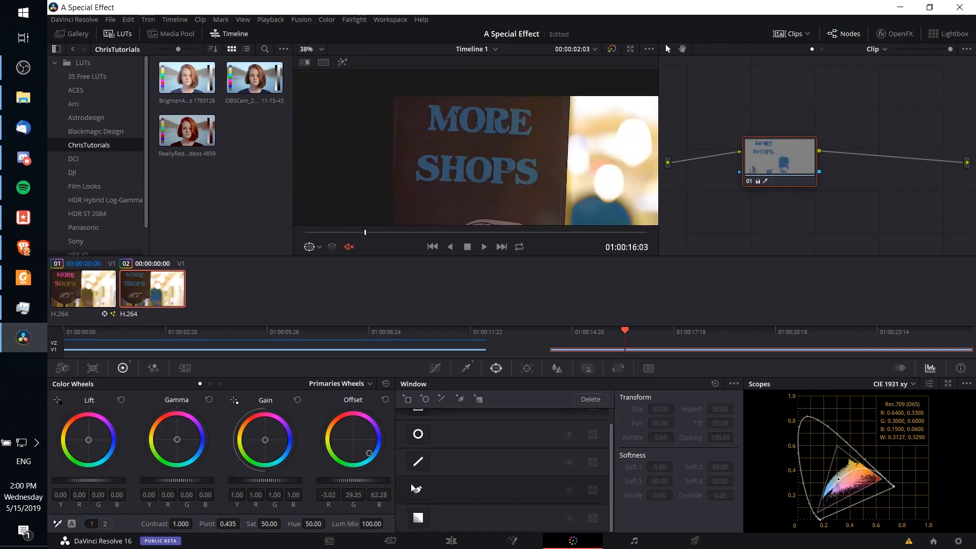
{"action": "left_click", "coordinate": [458, 400]}
{"action": "scroll", "coordinate": [407, 122], "scroll_direction": "up", "scroll_amount": 3}
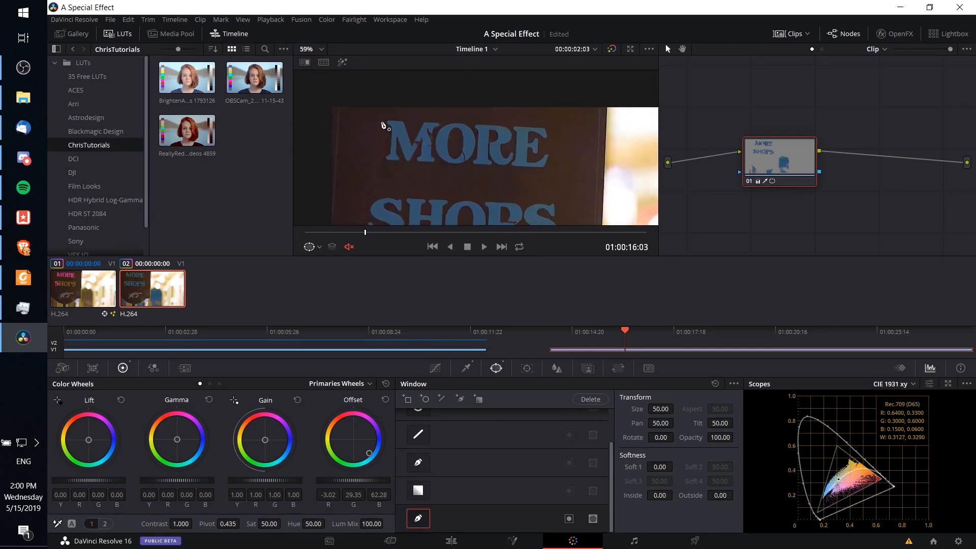
{"action": "left_click", "coordinate": [384, 120]}
{"action": "left_click", "coordinate": [549, 126]}
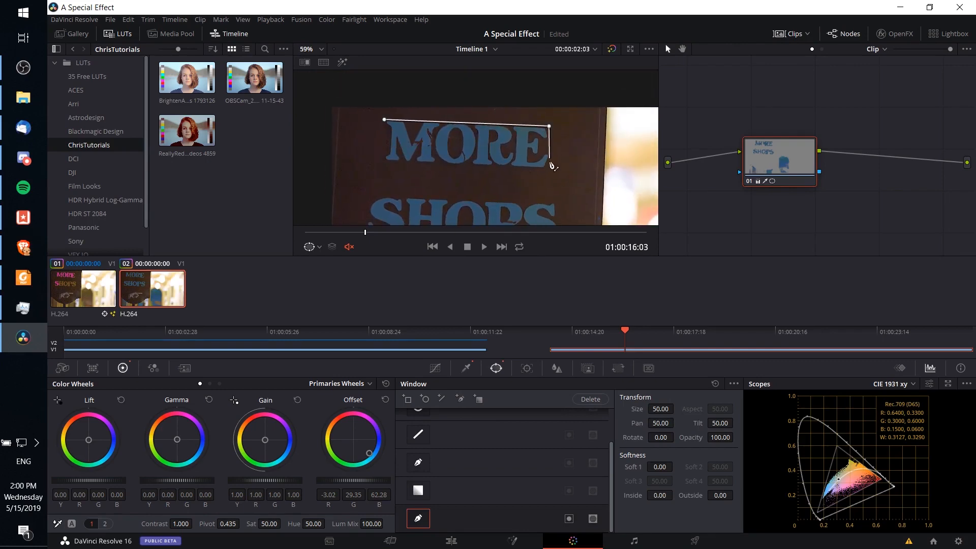
{"action": "left_click", "coordinate": [549, 170]}
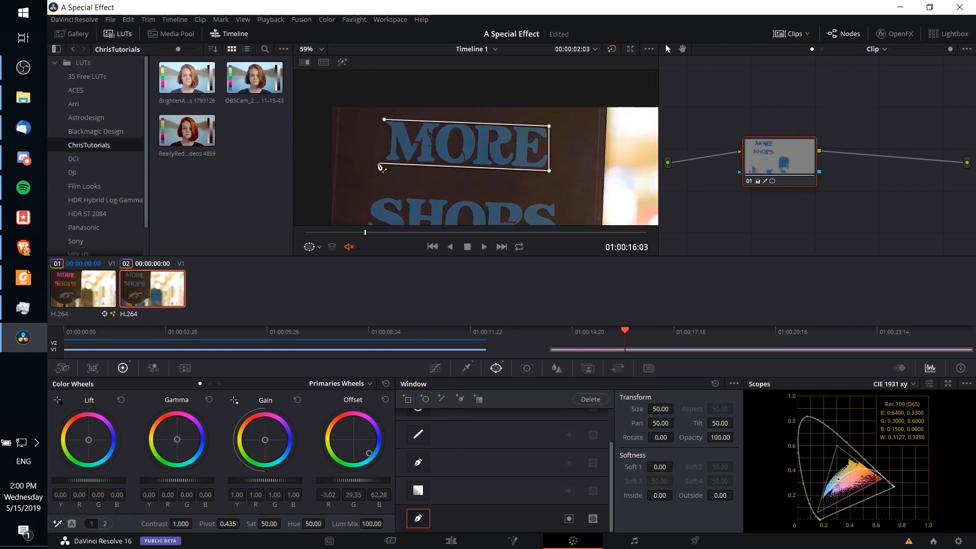
{"action": "left_click", "coordinate": [380, 163]}
{"action": "left_click", "coordinate": [385, 120]}
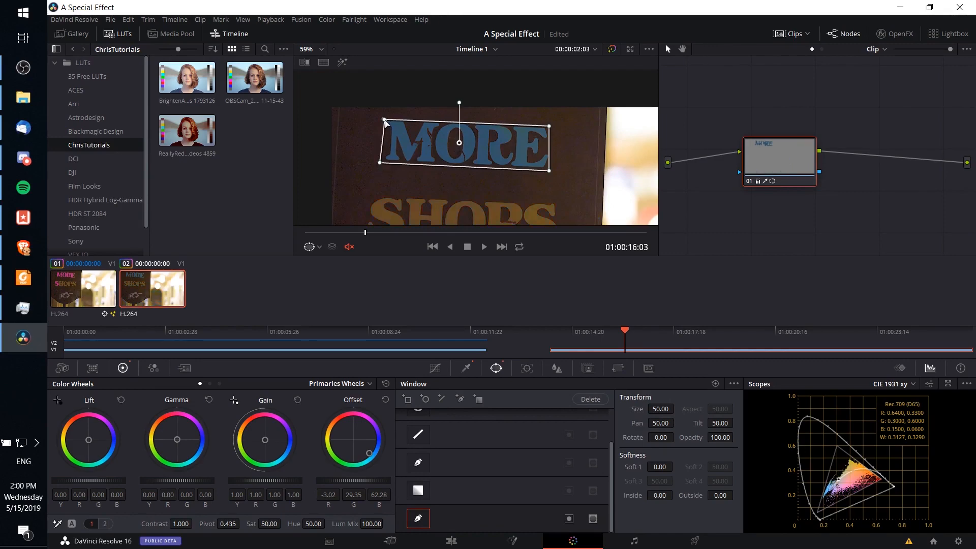
{"action": "left_click_drag", "start_coordinate": [385, 121], "coordinate": [381, 117]}
{"action": "left_click_drag", "start_coordinate": [549, 126], "coordinate": [554, 125]}
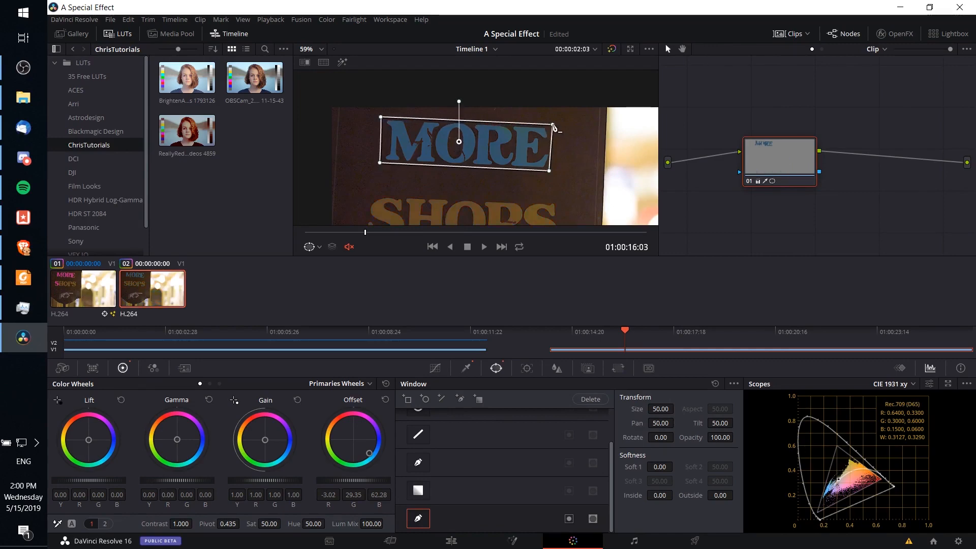
Add a second curve window and draw it as a closed four-point shape around the word SHOPS
{"action": "left_click_drag", "start_coordinate": [555, 209], "coordinate": [555, 197]}
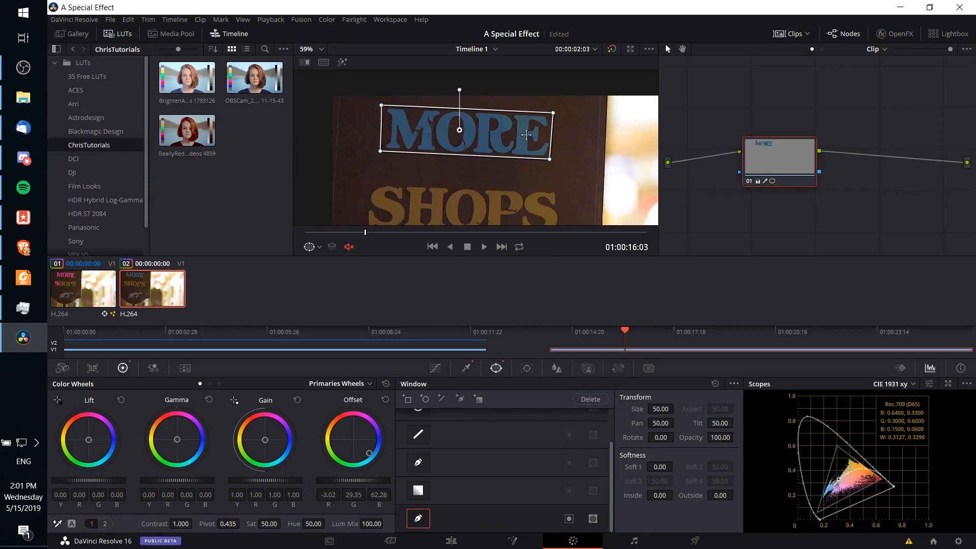
{"action": "left_click_drag", "start_coordinate": [540, 181], "coordinate": [524, 143]}
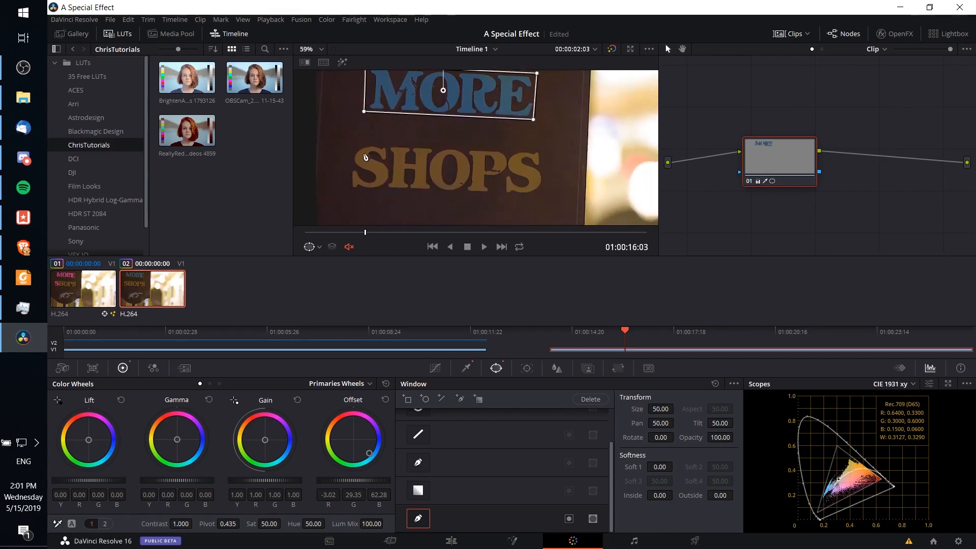
{"action": "left_click", "coordinate": [460, 401]}
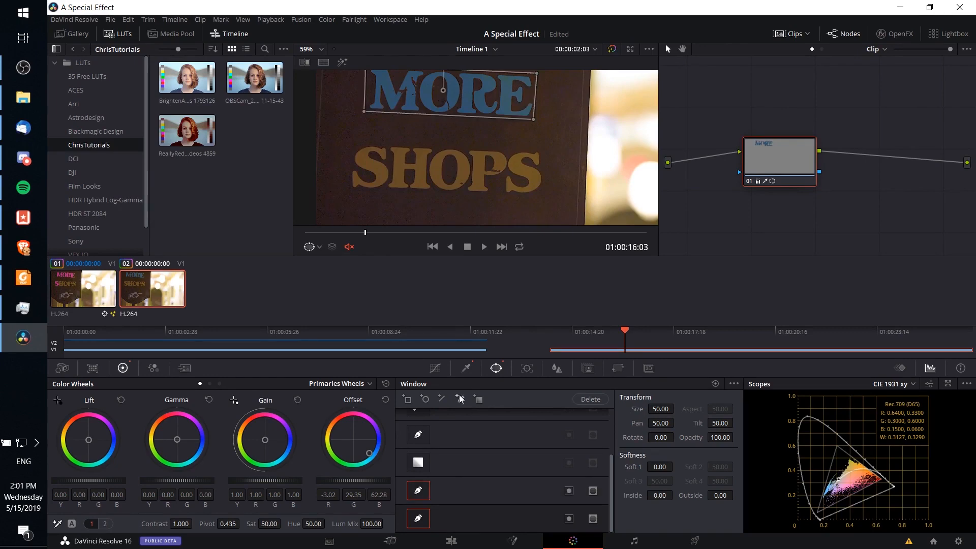
{"action": "left_click", "coordinate": [355, 143]}
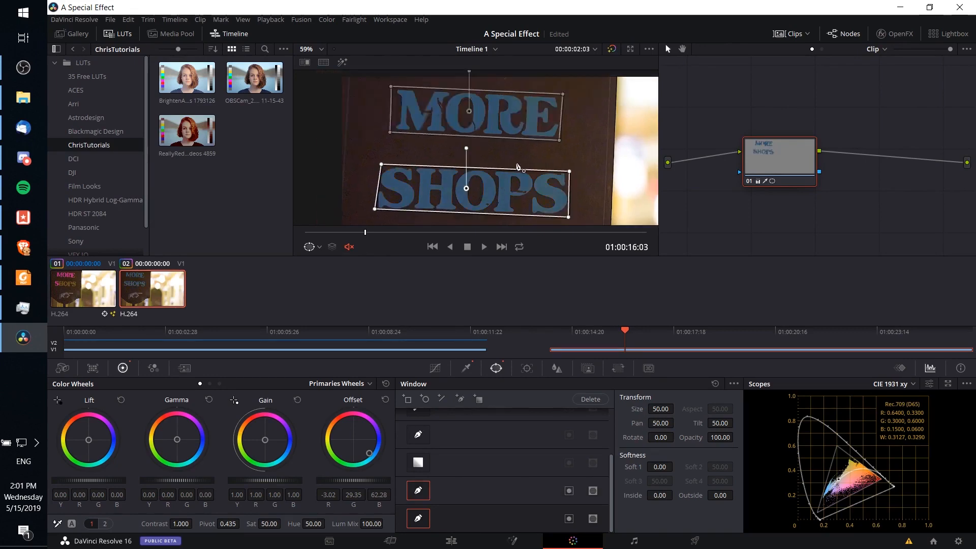
Examine how closely both windows fit the words, and scrub ahead to 01:00:20:22 to check them against the moving sign
{"action": "mouse_move", "coordinate": [506, 164]}
{"action": "left_mouse_down"}
{"action": "mouse_move", "coordinate": [486, 121]}
{"action": "mouse_move", "coordinate": [488, 149]}
{"action": "left_mouse_up"}
{"action": "scroll", "coordinate": [477, 115], "scroll_direction": "up", "scroll_amount": 2}
{"action": "scroll", "coordinate": [477, 115], "scroll_direction": "up", "scroll_amount": 1}
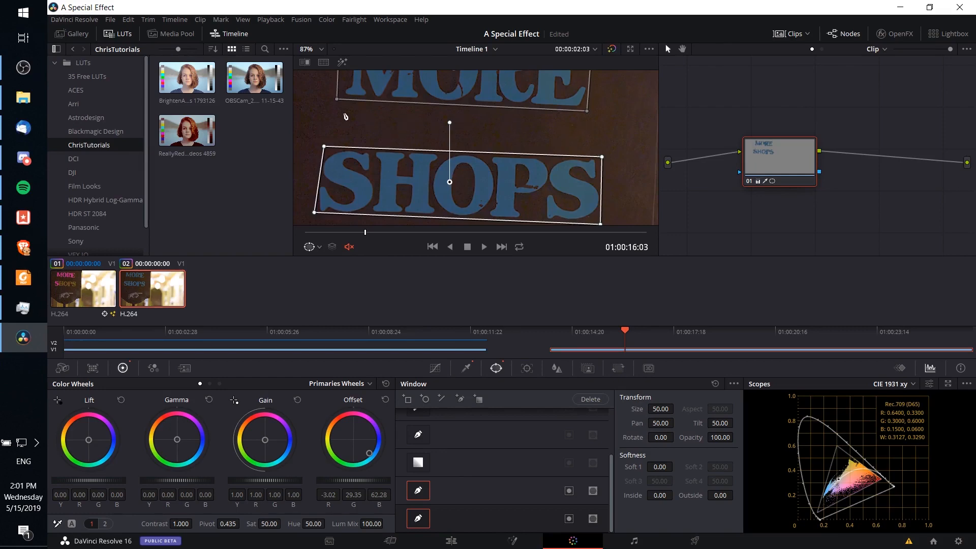
{"action": "scroll", "coordinate": [522, 137], "scroll_direction": "down", "scroll_amount": 2}
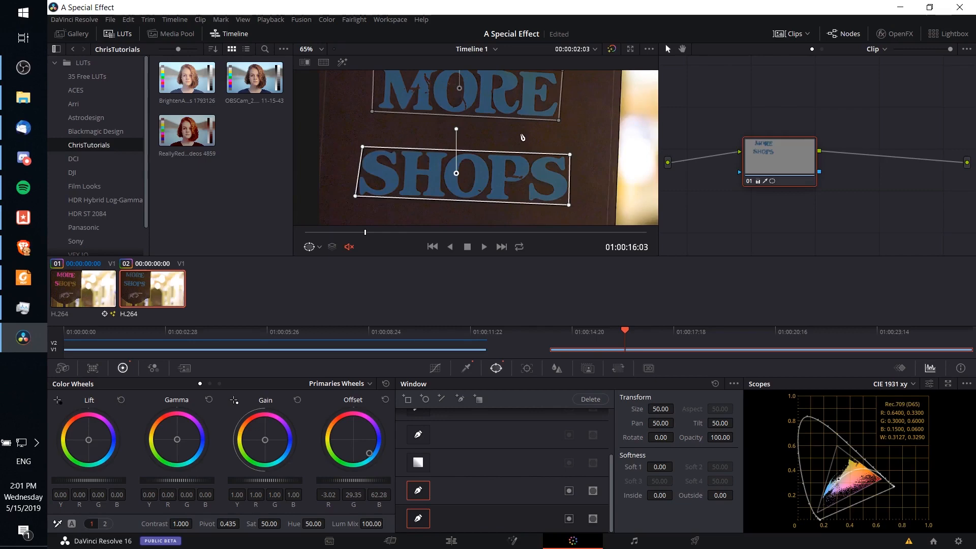
{"action": "scroll", "coordinate": [521, 136], "scroll_direction": "down", "scroll_amount": 2}
{"action": "scroll", "coordinate": [536, 131], "scroll_direction": "down", "scroll_amount": 2}
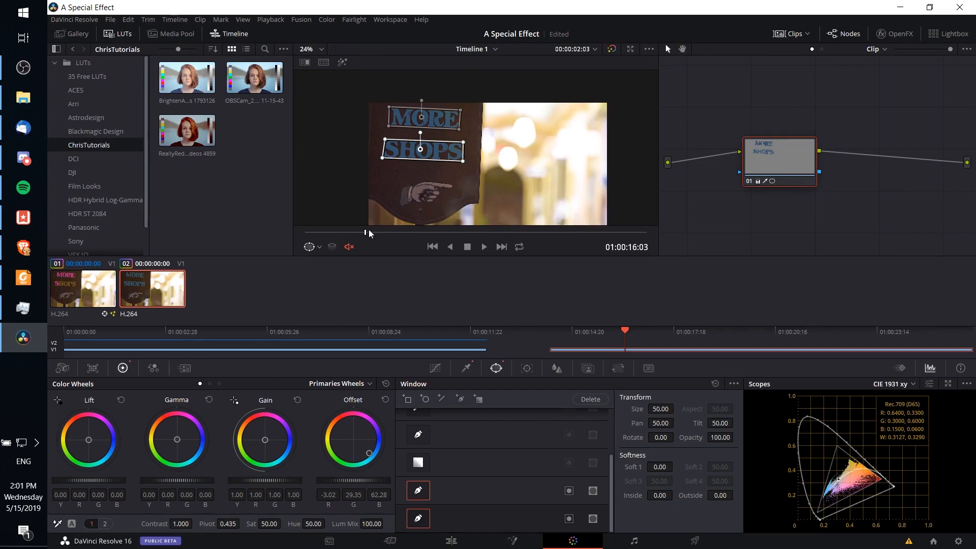
{"action": "left_click_drag", "start_coordinate": [368, 230], "coordinate": [496, 232]}
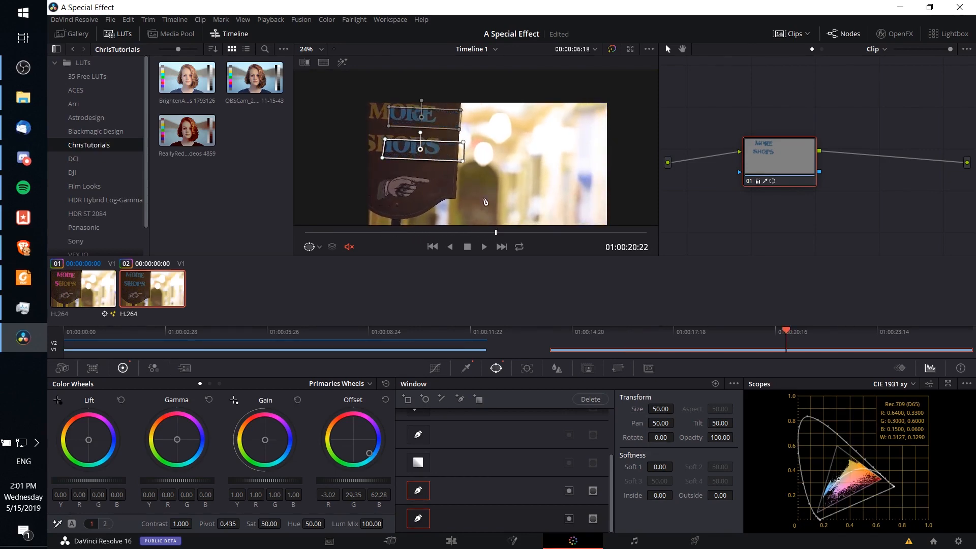
Track the MORE window forward and in reverse from 01:00:16:18, and play the clip to check the tracking
{"action": "left_click", "coordinate": [380, 233]}
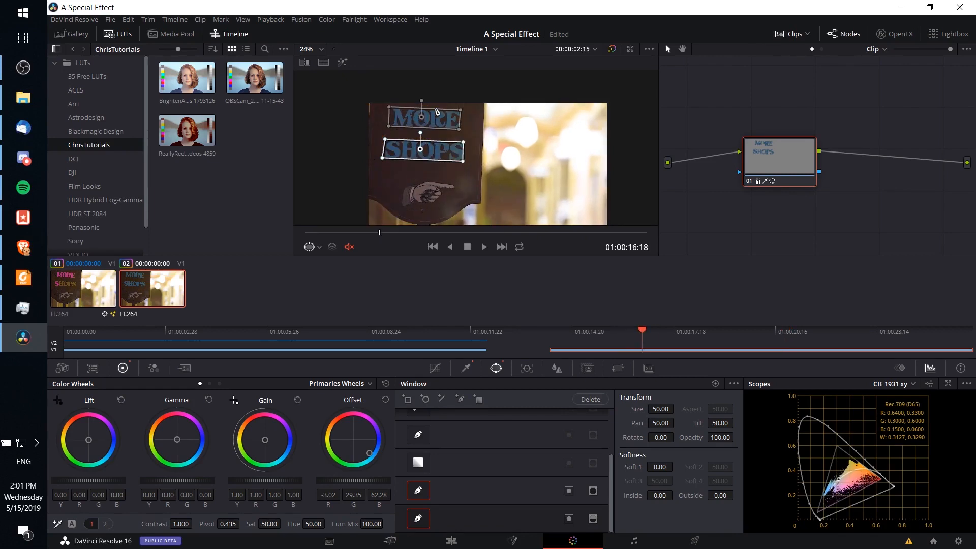
{"action": "left_click", "coordinate": [432, 129]}
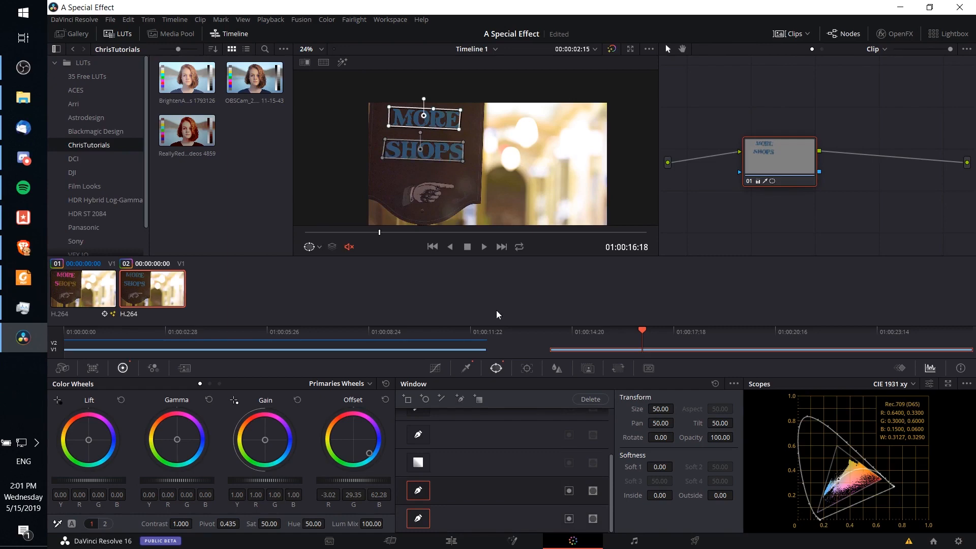
{"action": "left_click", "coordinate": [529, 371]}
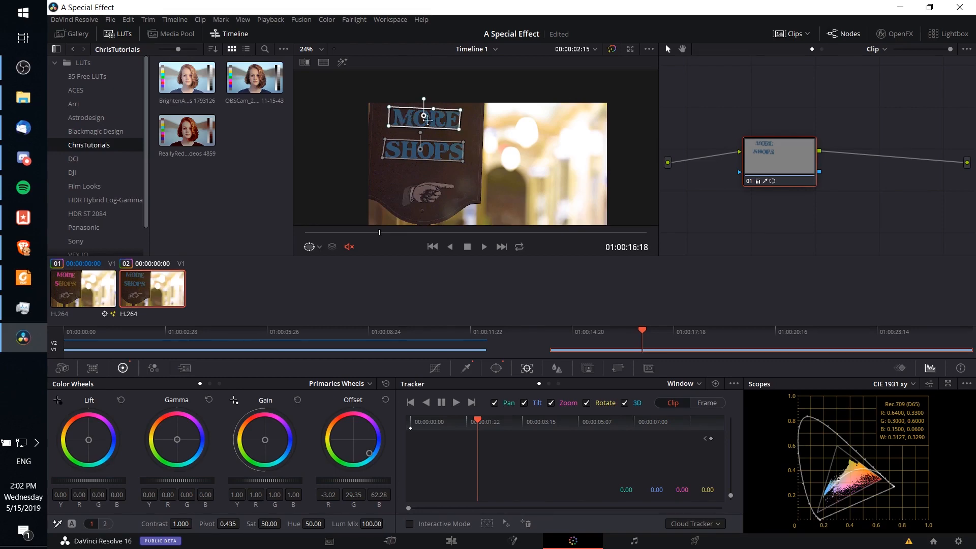
{"action": "left_click", "coordinate": [456, 403]}
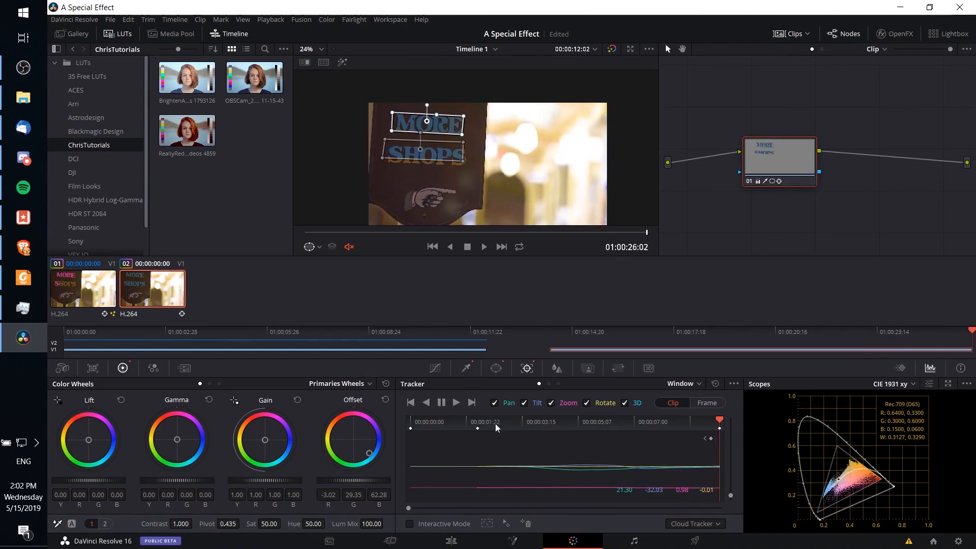
{"action": "left_click_drag", "start_coordinate": [496, 426], "coordinate": [483, 428]}
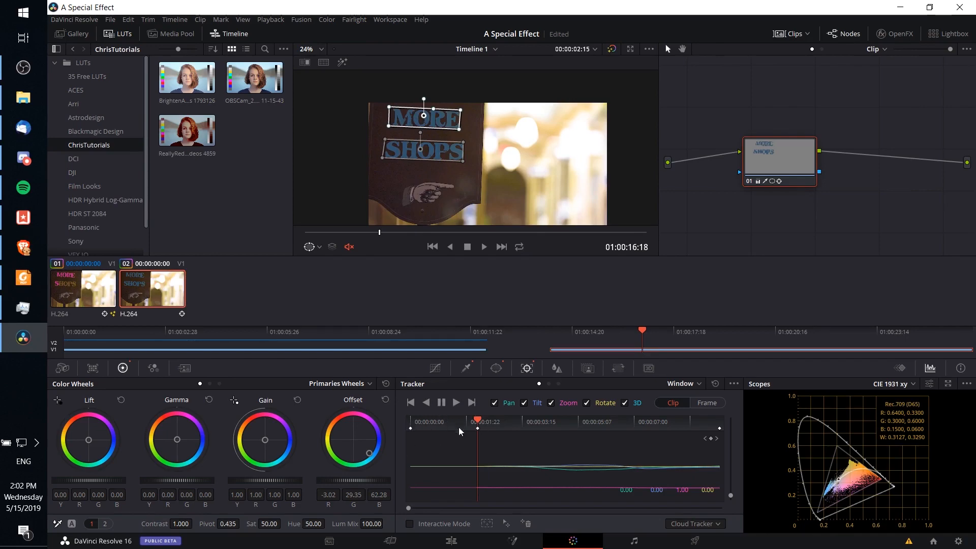
{"action": "left_click", "coordinate": [426, 403]}
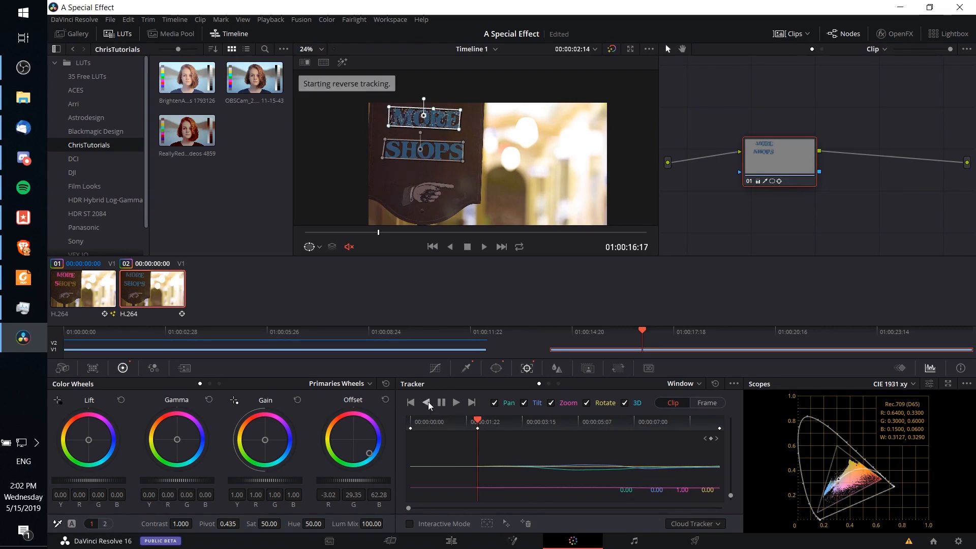
{"action": "left_click", "coordinate": [485, 247]}
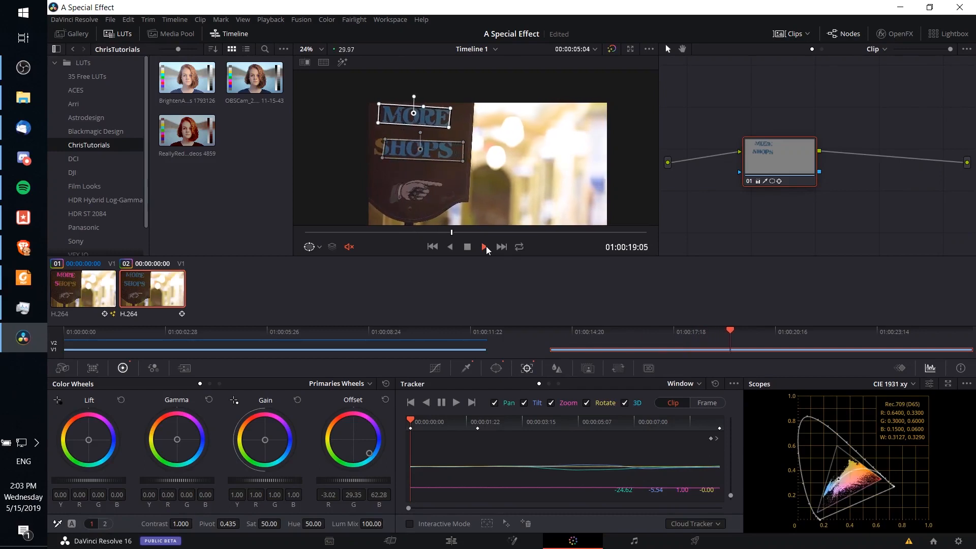
Reshape the SHOPS window's four corners to fit the word at the clip's first frame, and track it forward
{"action": "left_click", "coordinate": [465, 423]}
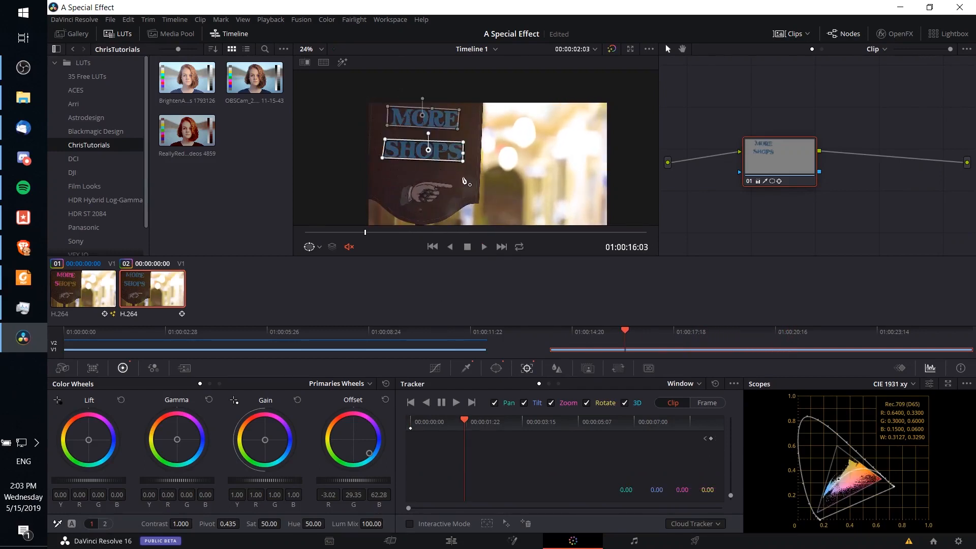
{"action": "left_click", "coordinate": [411, 422]}
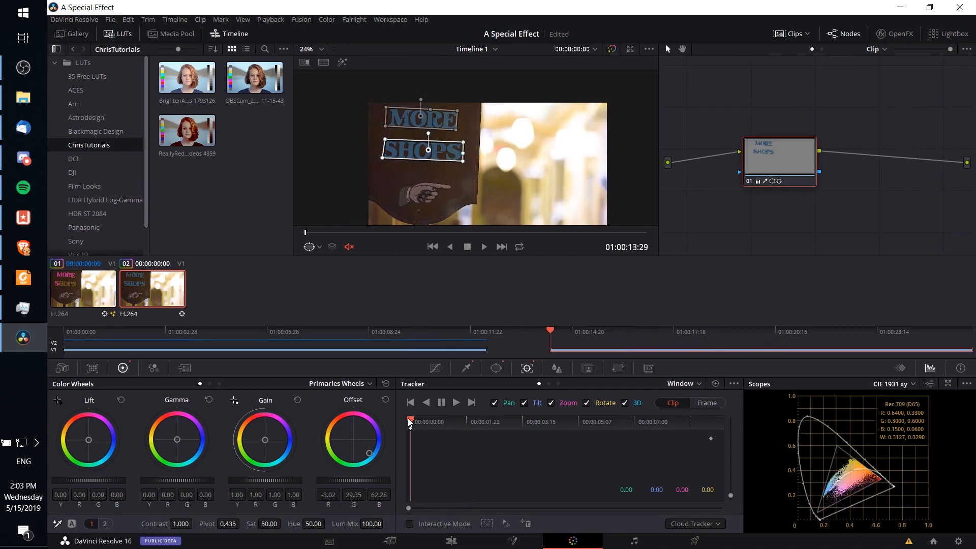
{"action": "scroll", "coordinate": [401, 125], "scroll_direction": "up", "scroll_amount": 2}
{"action": "scroll", "coordinate": [415, 147], "scroll_direction": "up", "scroll_amount": 3}
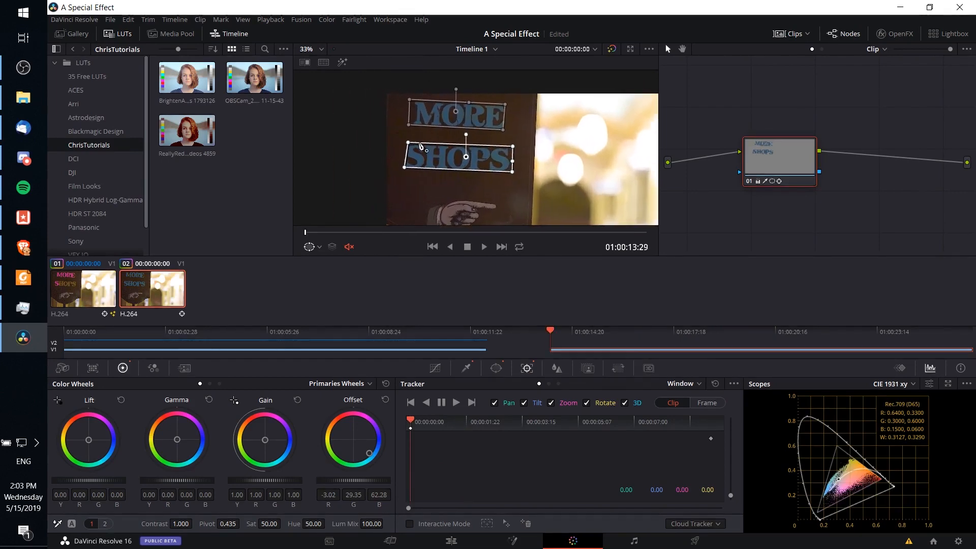
{"action": "scroll", "coordinate": [417, 148], "scroll_direction": "up", "scroll_amount": 2}
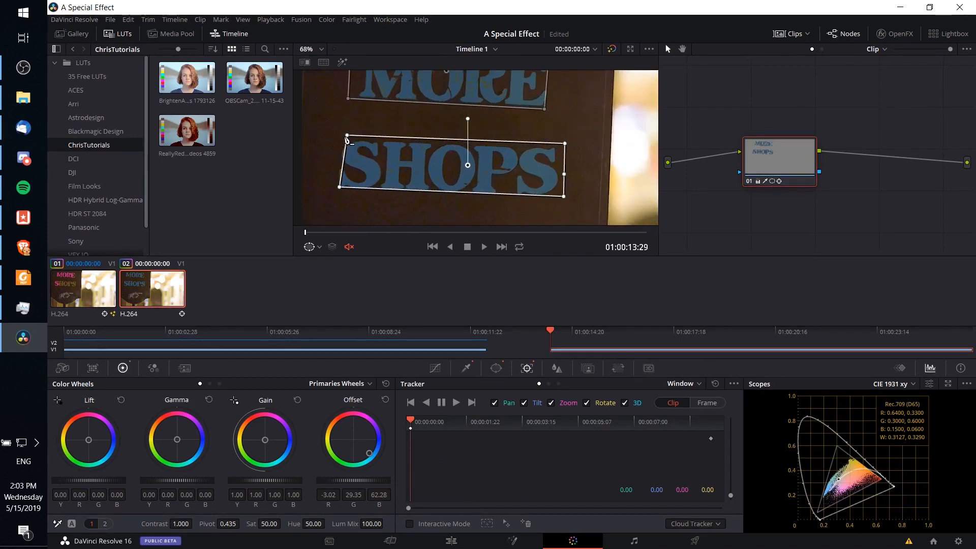
{"action": "left_click_drag", "start_coordinate": [348, 136], "coordinate": [340, 138]}
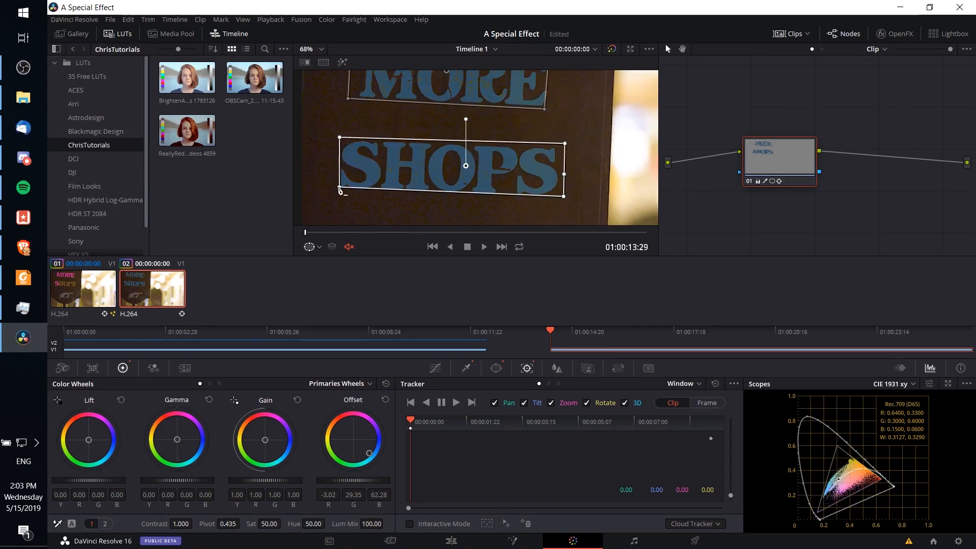
{"action": "left_click_drag", "start_coordinate": [340, 189], "coordinate": [336, 191]}
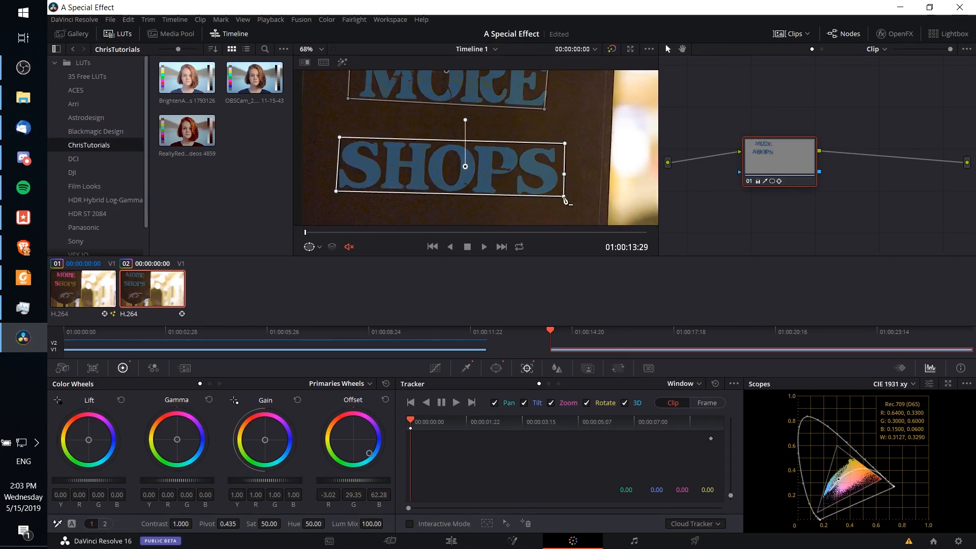
{"action": "left_click_drag", "start_coordinate": [564, 197], "coordinate": [559, 198]}
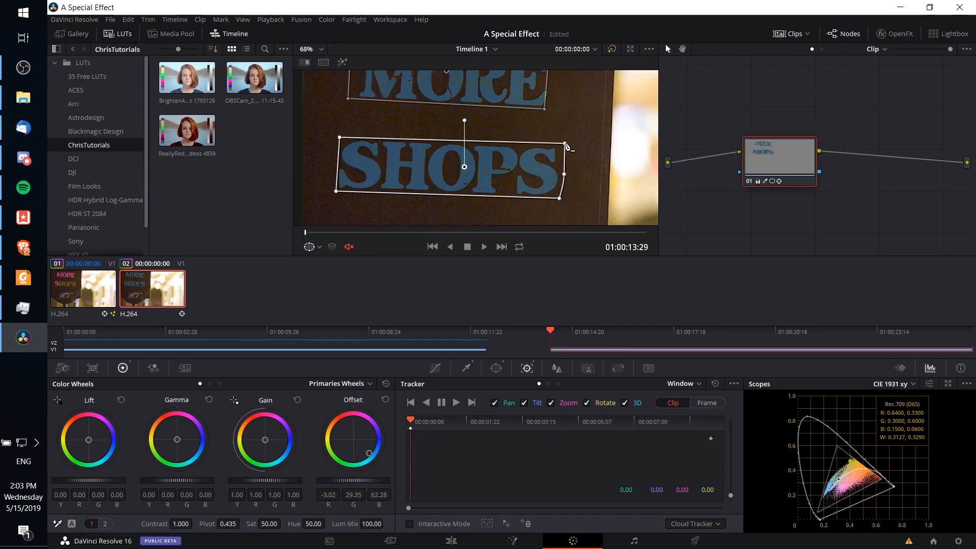
{"action": "left_click_drag", "start_coordinate": [566, 144], "coordinate": [560, 145]}
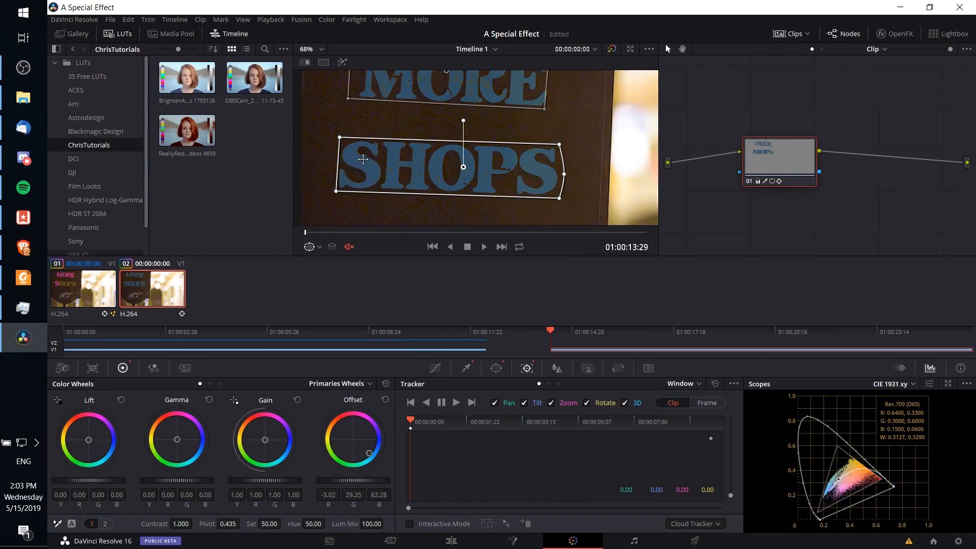
{"action": "scroll", "coordinate": [519, 168], "scroll_direction": "down", "scroll_amount": 3}
{"action": "left_click", "coordinate": [456, 402]}
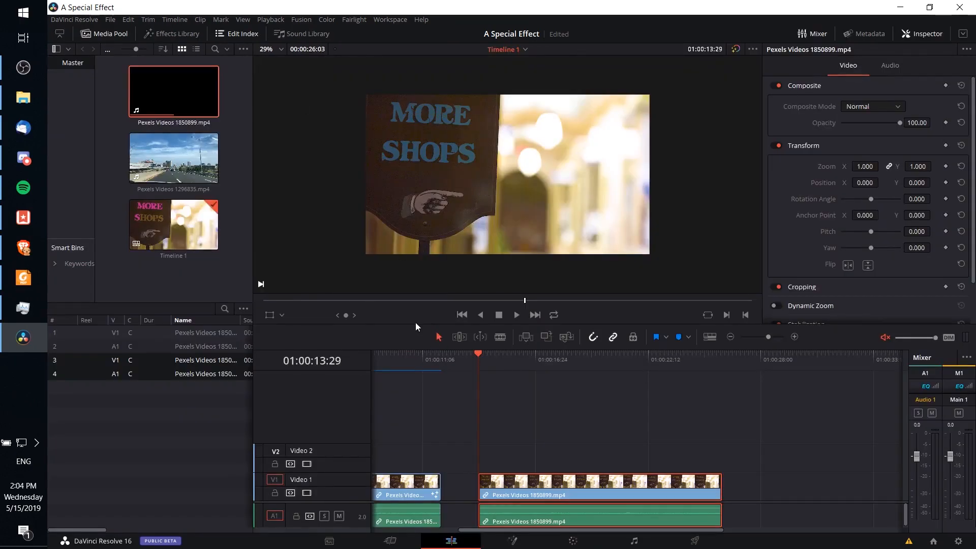
Play the second clip from its start at 01:00:13:29 on the Edit page to review the tracked lettering color
{"action": "left_click", "coordinate": [282, 50]}
{"action": "scroll", "coordinate": [511, 159], "scroll_direction": "up", "scroll_amount": 1}
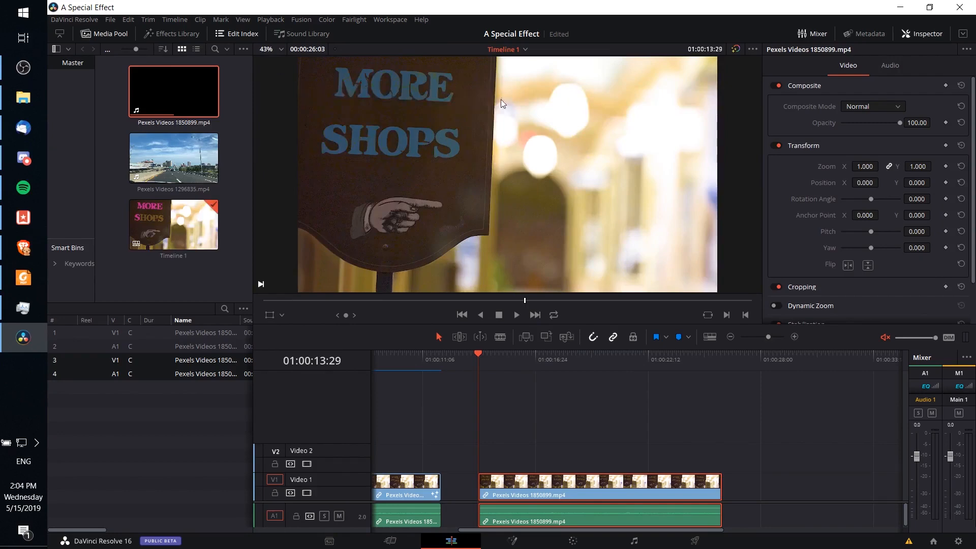
{"action": "key", "text": "space"}
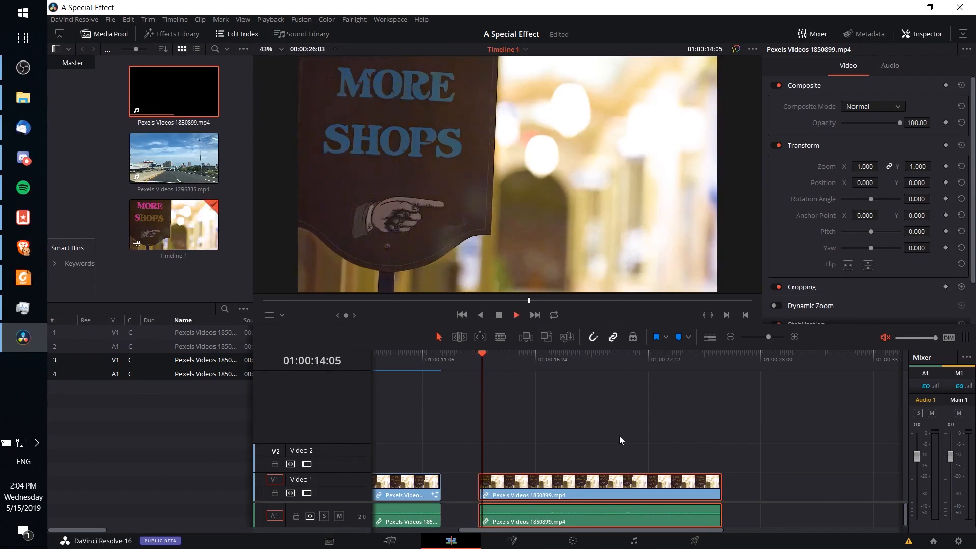